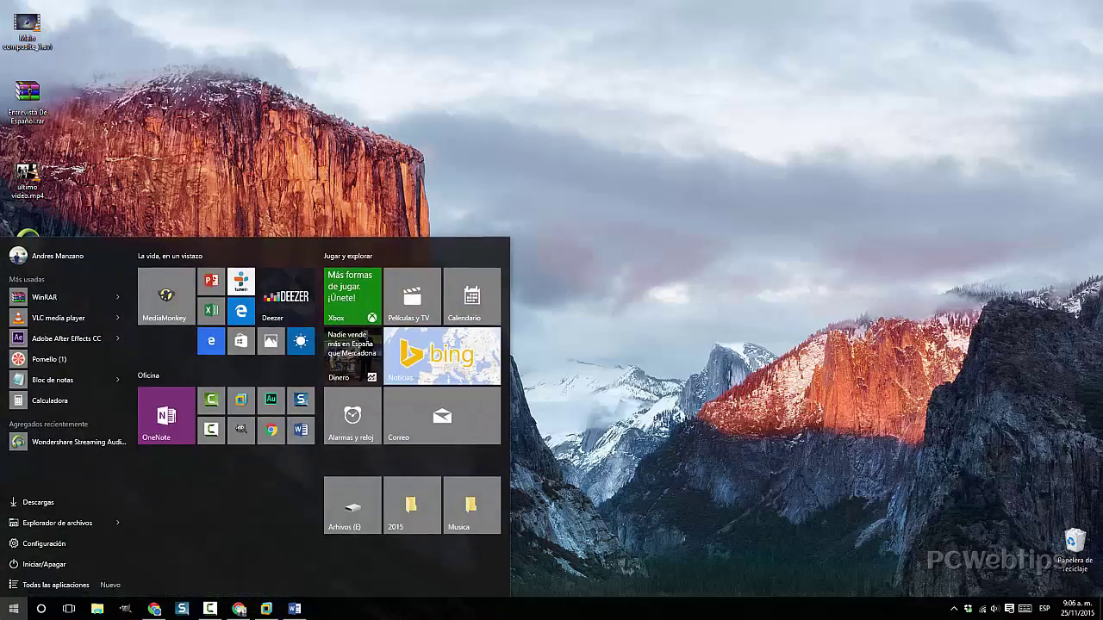
# Launch VLC media player and open its Convertir tool for choosing media to convert.
pyautogui.press('super')
pyautogui.press('super')
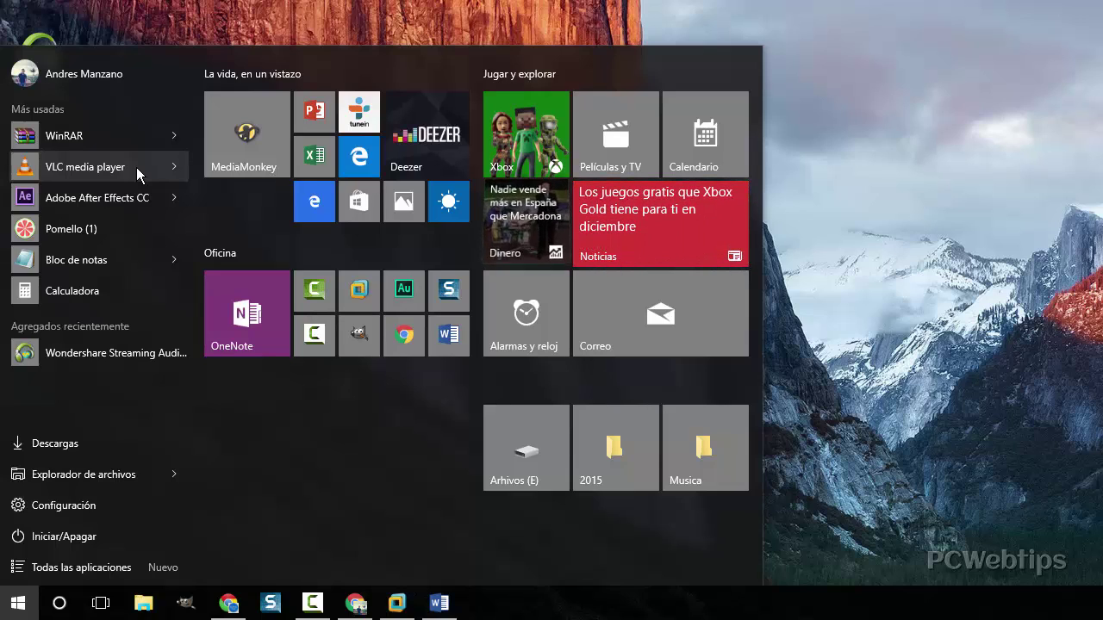
pyautogui.click(136, 167)
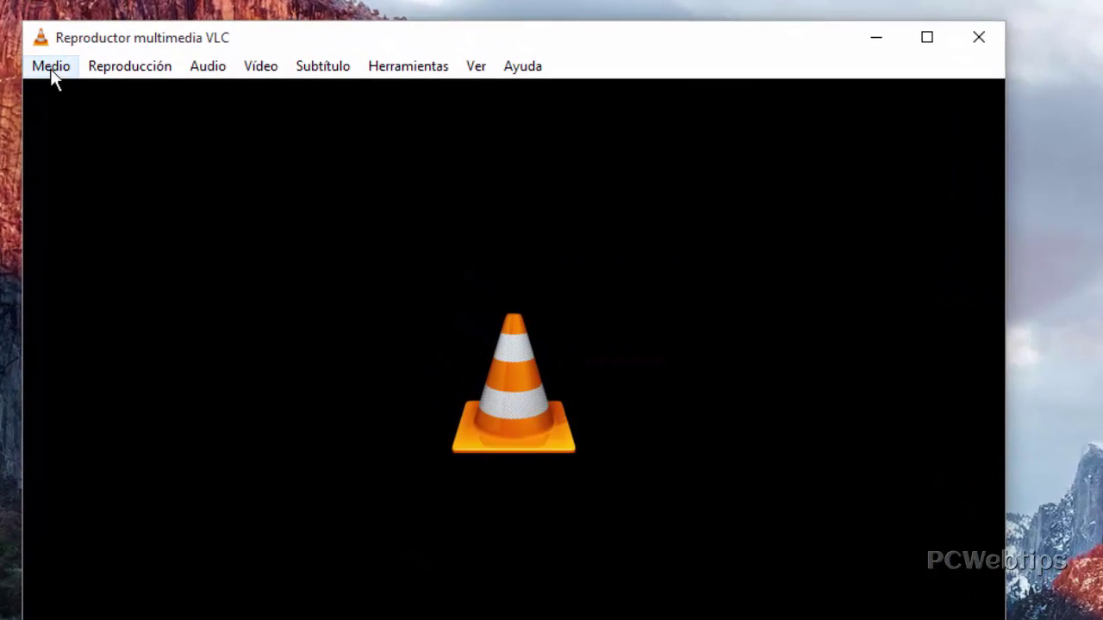
pyautogui.click(52, 72)
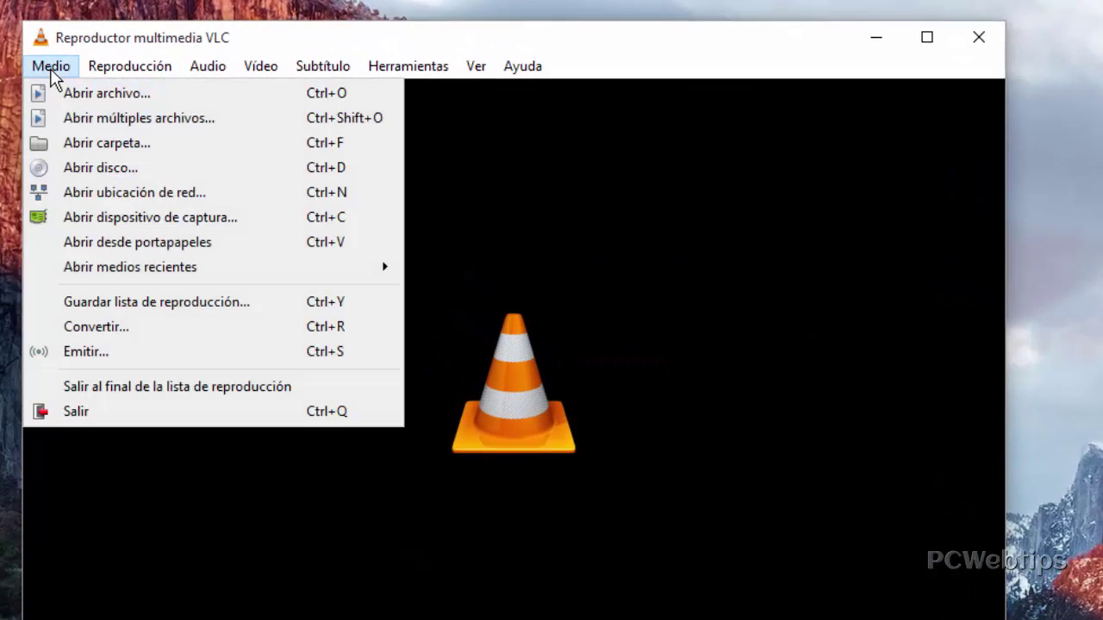
pyautogui.click(175, 326)
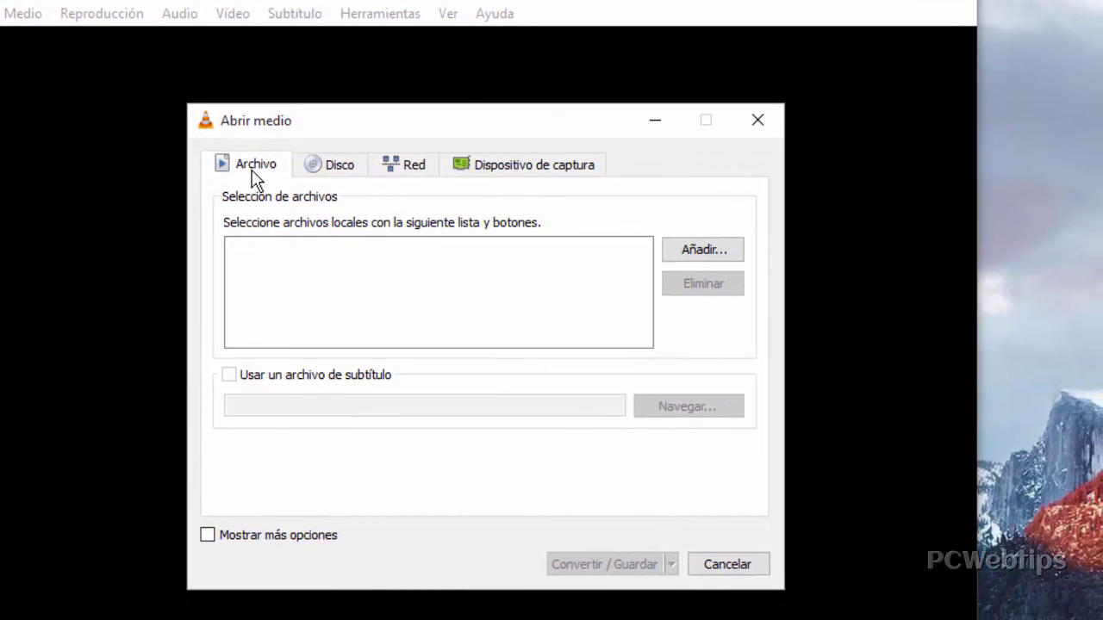
# Add "ultimo video.mp4" from the Escritorio folder as the source file and proceed to the conversion settings.
pyautogui.click(705, 263)
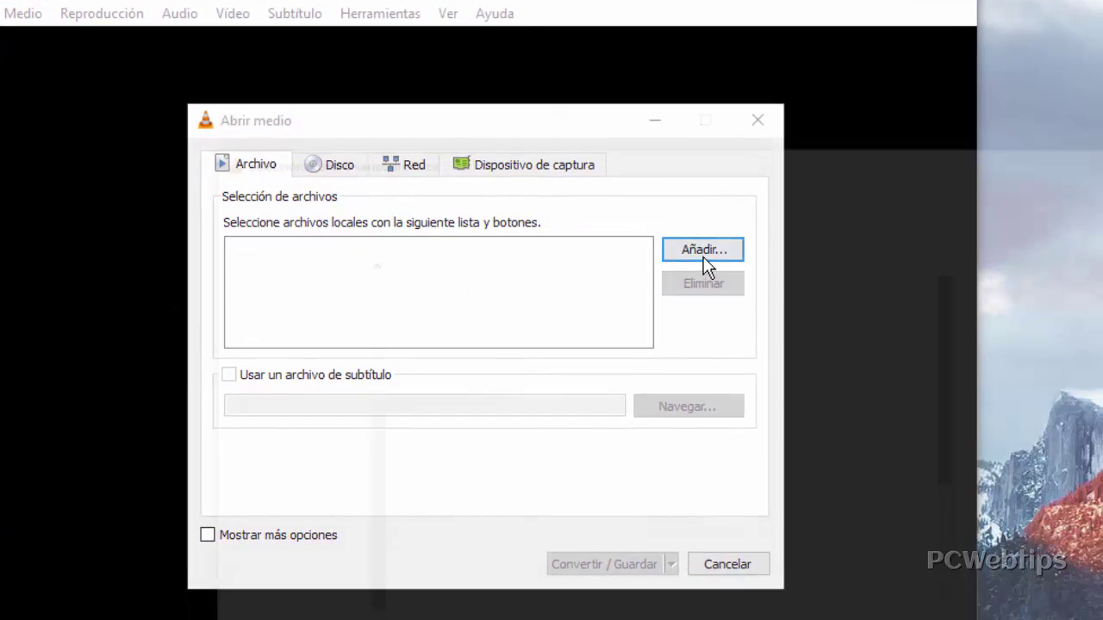
pyautogui.scroll(3, 362, 320)
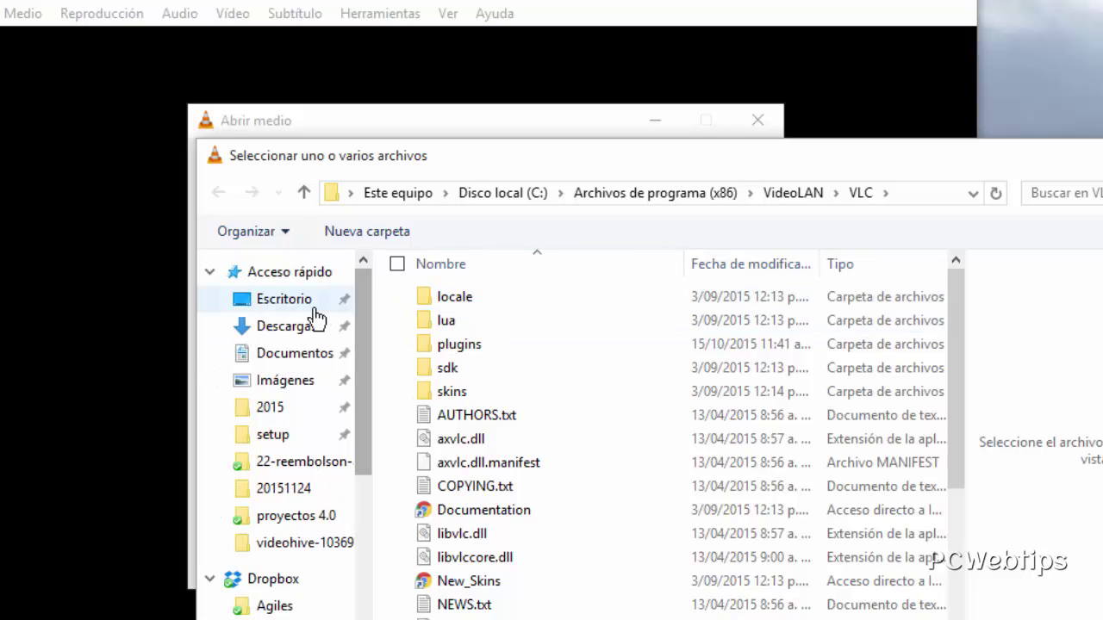
pyautogui.click(289, 301)
pyautogui.doubleClick(752, 356)
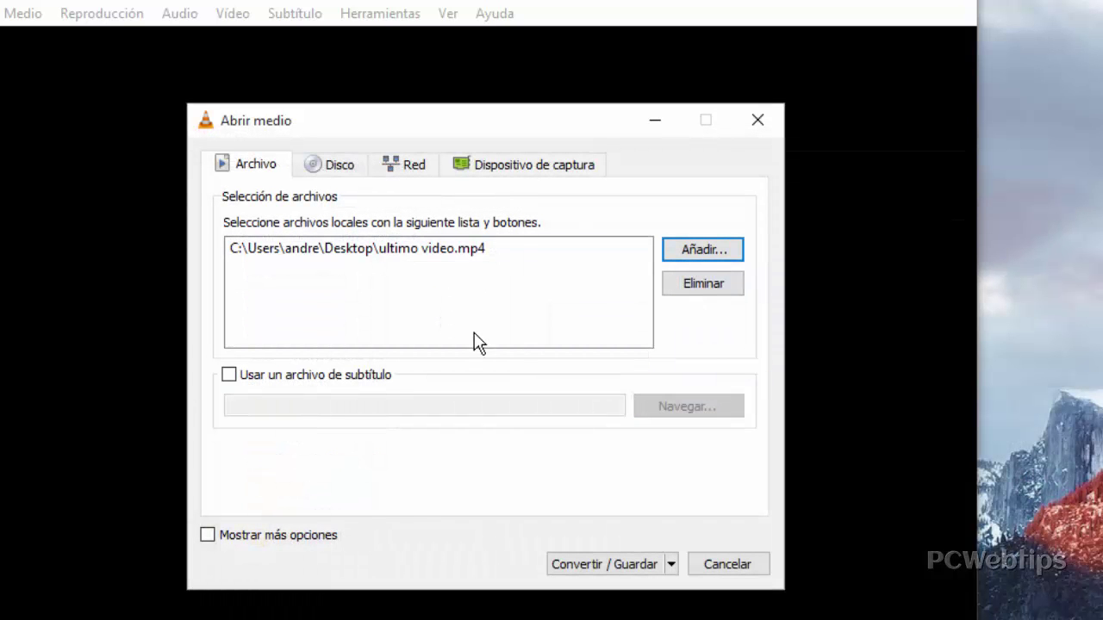
pyautogui.click(608, 567)
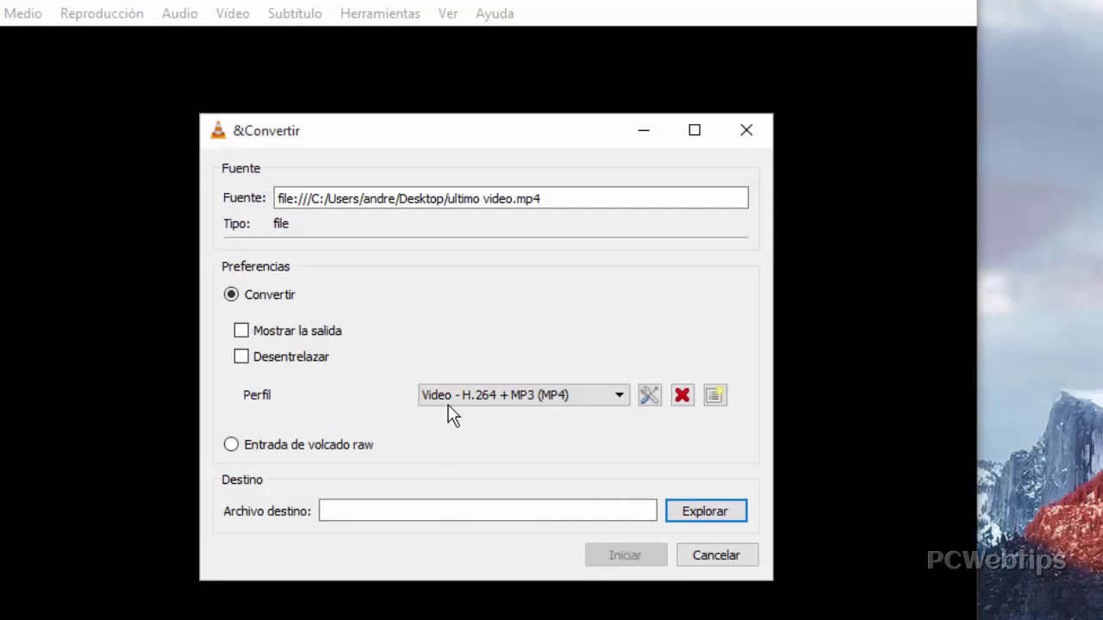
# Look through the available conversion profiles and choose "Video - H.264 + MP3 (MP4)".
pyautogui.click(617, 396)
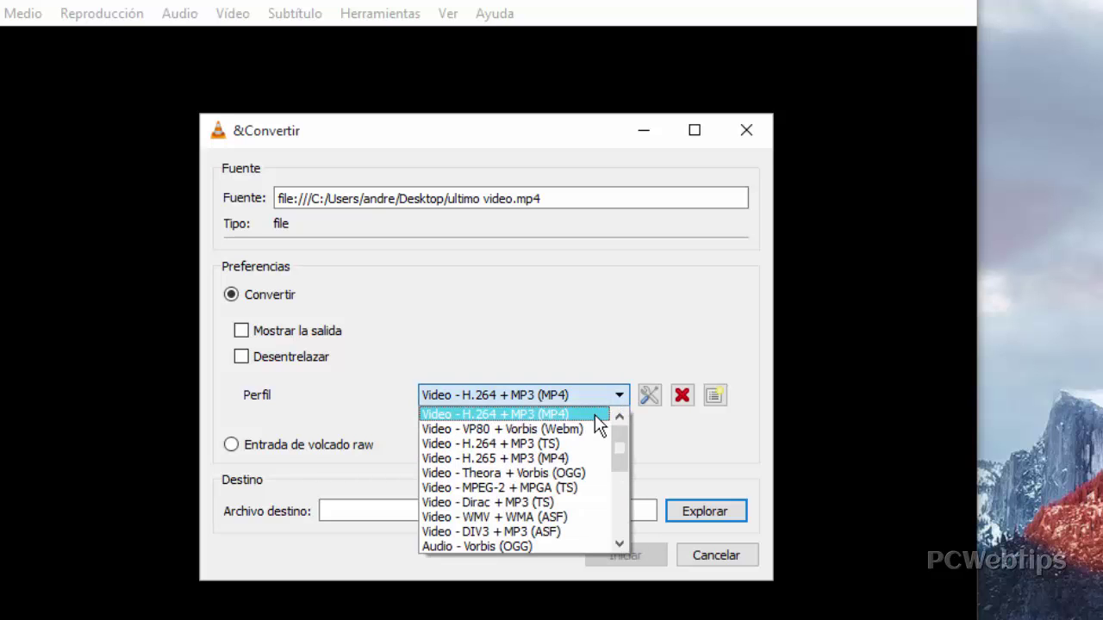
pyautogui.scroll(-1, 609, 447)
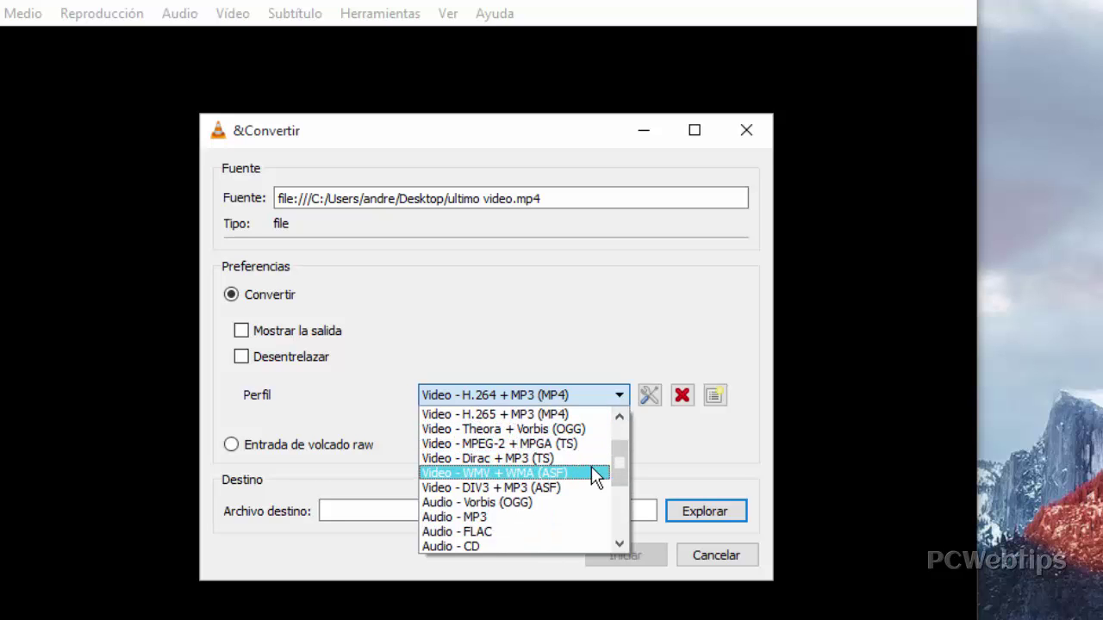
pyautogui.scroll(1, 586, 482)
pyautogui.scroll(-1, 552, 448)
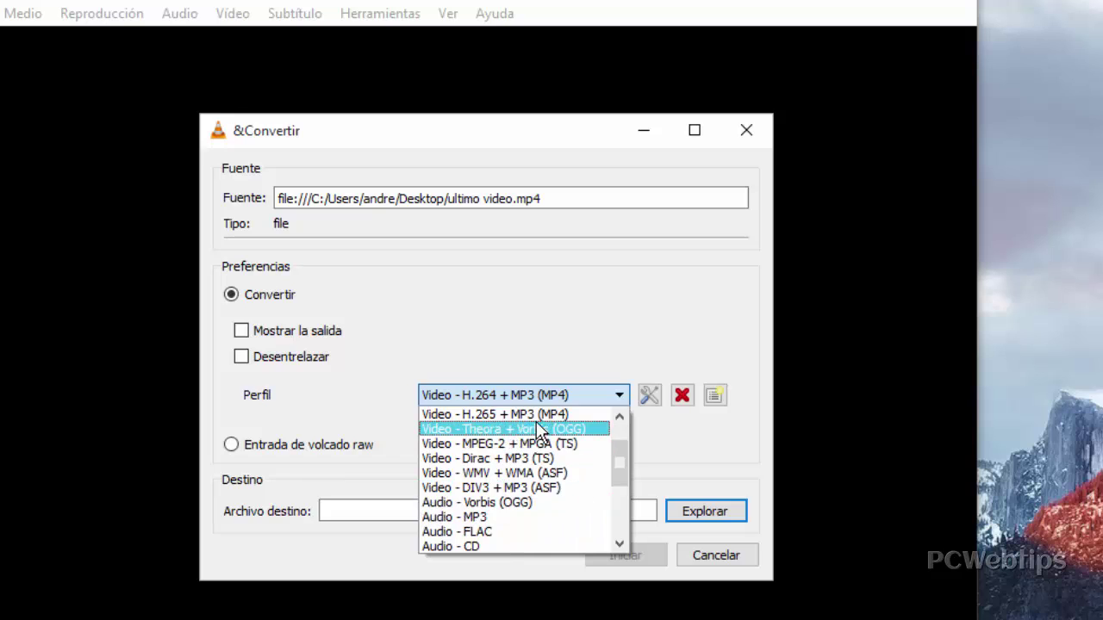
pyautogui.scroll(1, 536, 422)
pyautogui.click(540, 416)
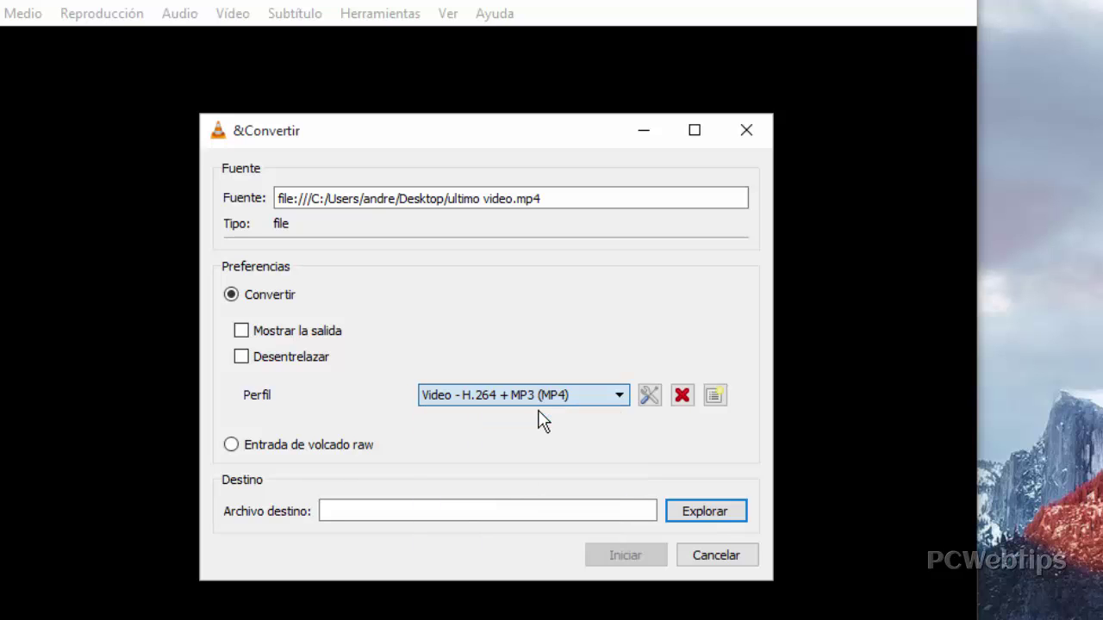
# Edit the selected profile so that Audio is disabled in its audio codec settings, and save the profile.
pyautogui.click(650, 396)
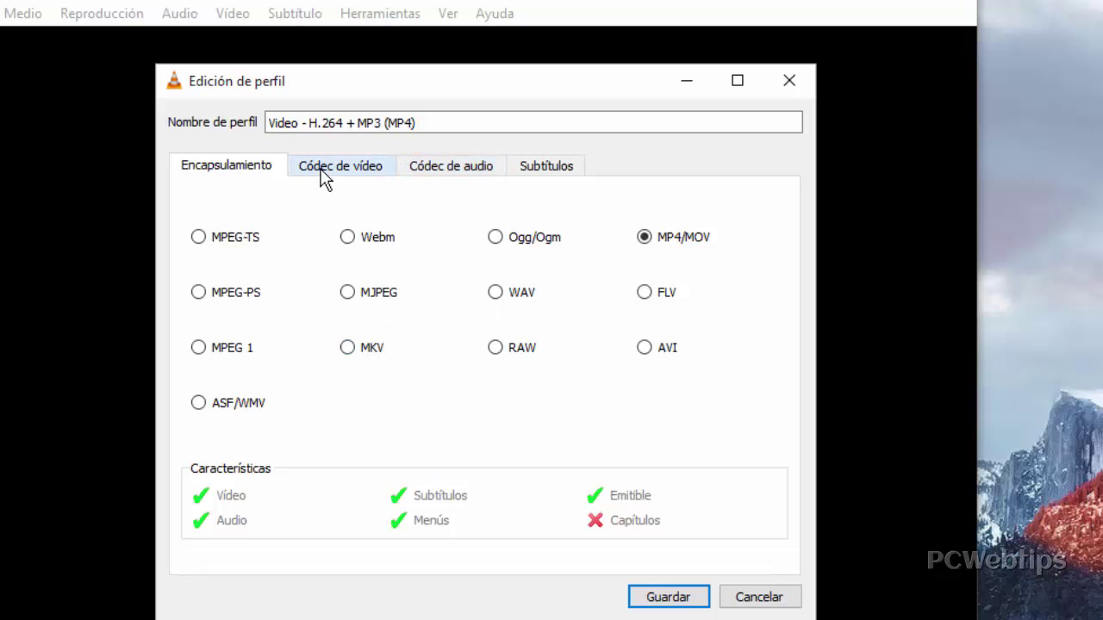
pyautogui.click(427, 164)
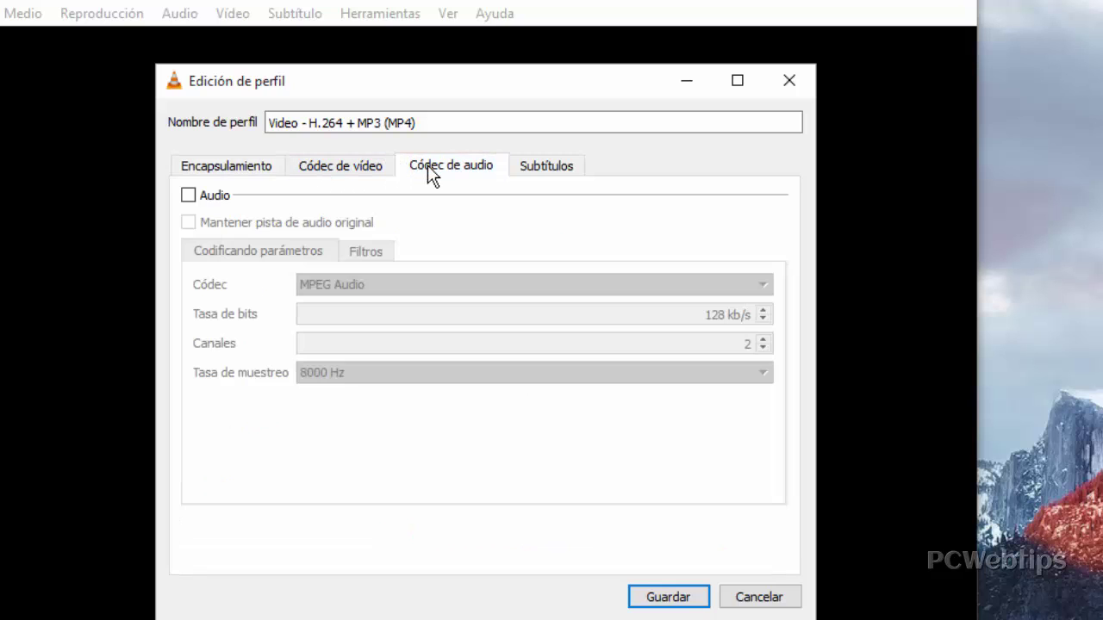
pyautogui.click(189, 196)
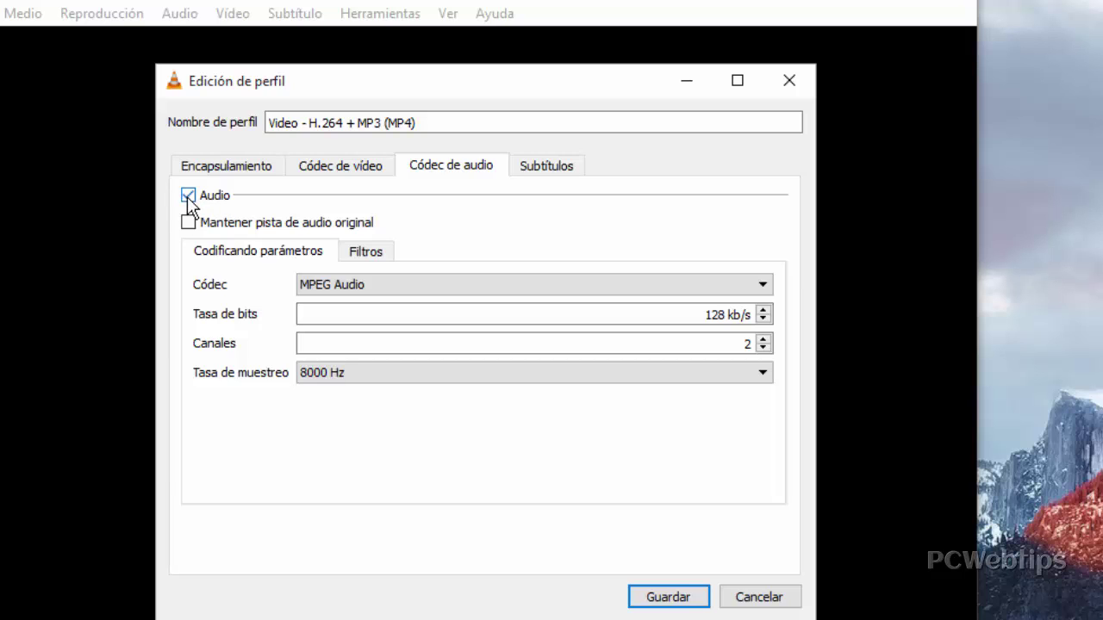
pyautogui.click(188, 196)
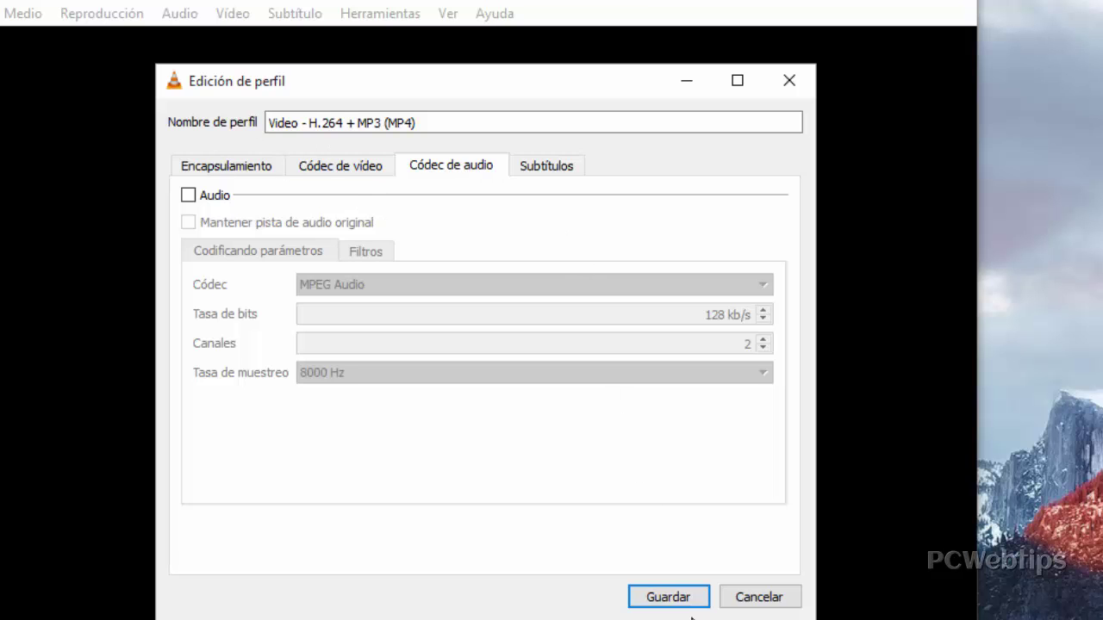
pyautogui.click(669, 599)
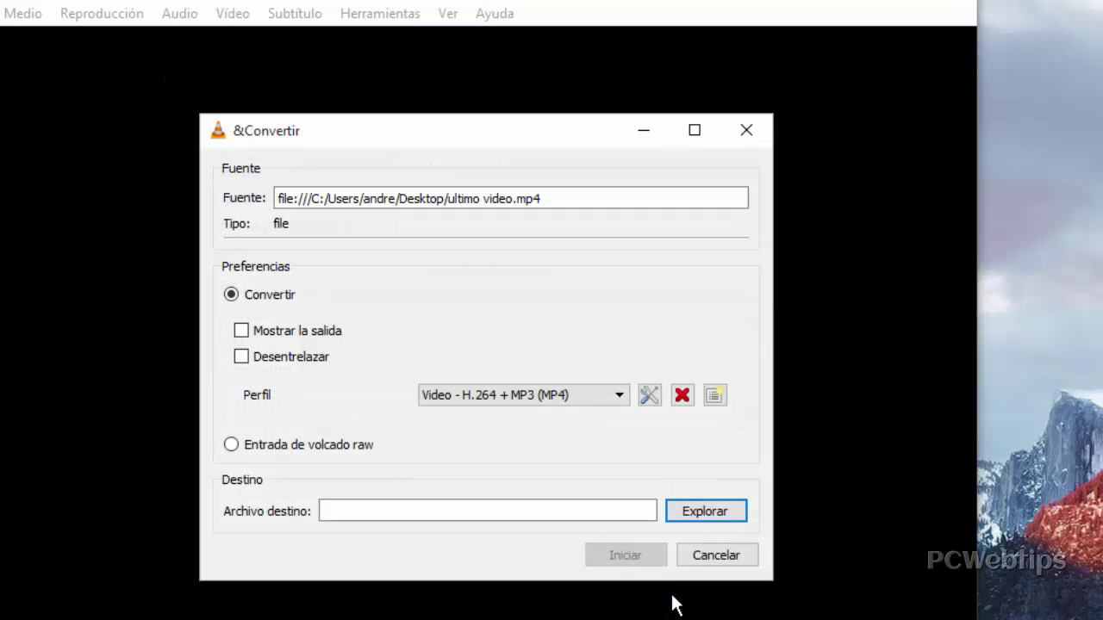
# Set the destination file to "ultimo video sin audio.mp4" in the Escritorio folder and start the conversion.
pyautogui.click(347, 517)
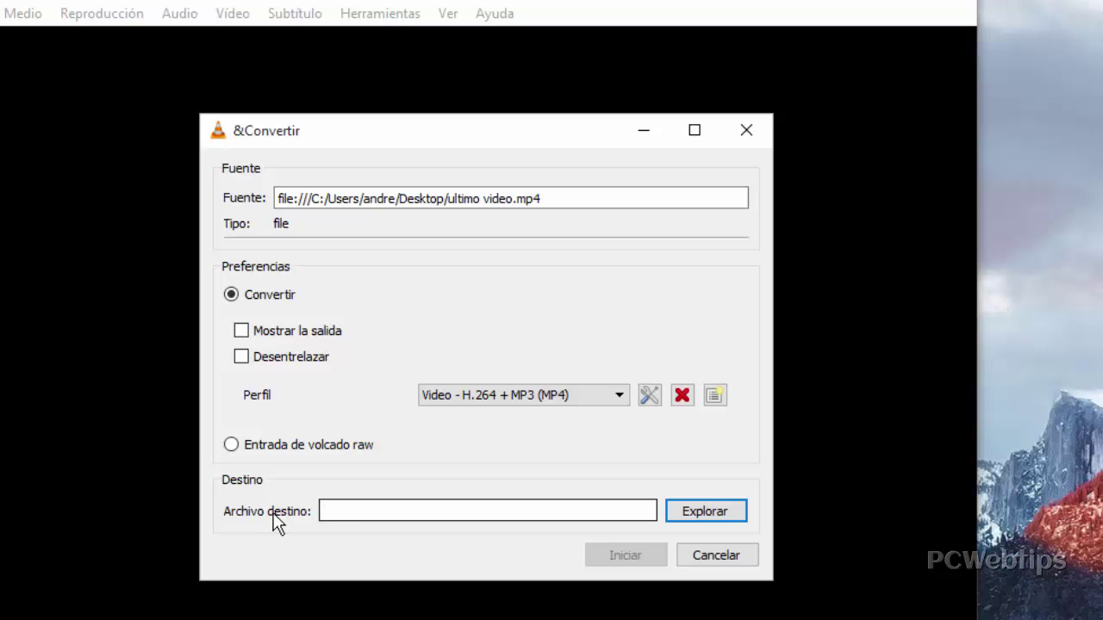
pyautogui.click(702, 517)
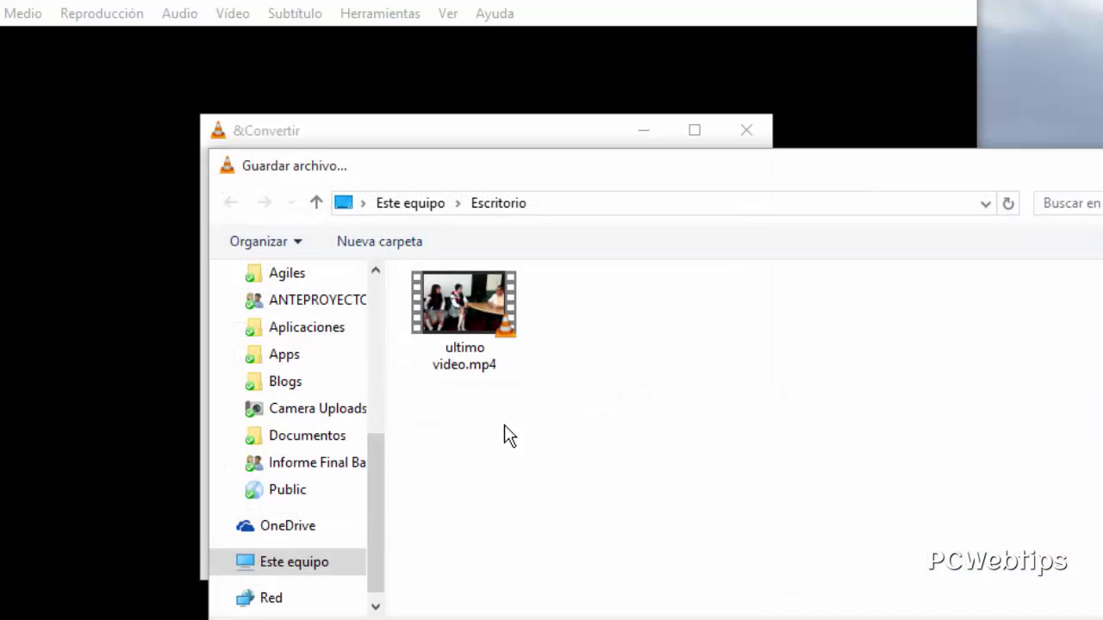
pyautogui.scroll(5, 340, 343)
pyautogui.click(313, 315)
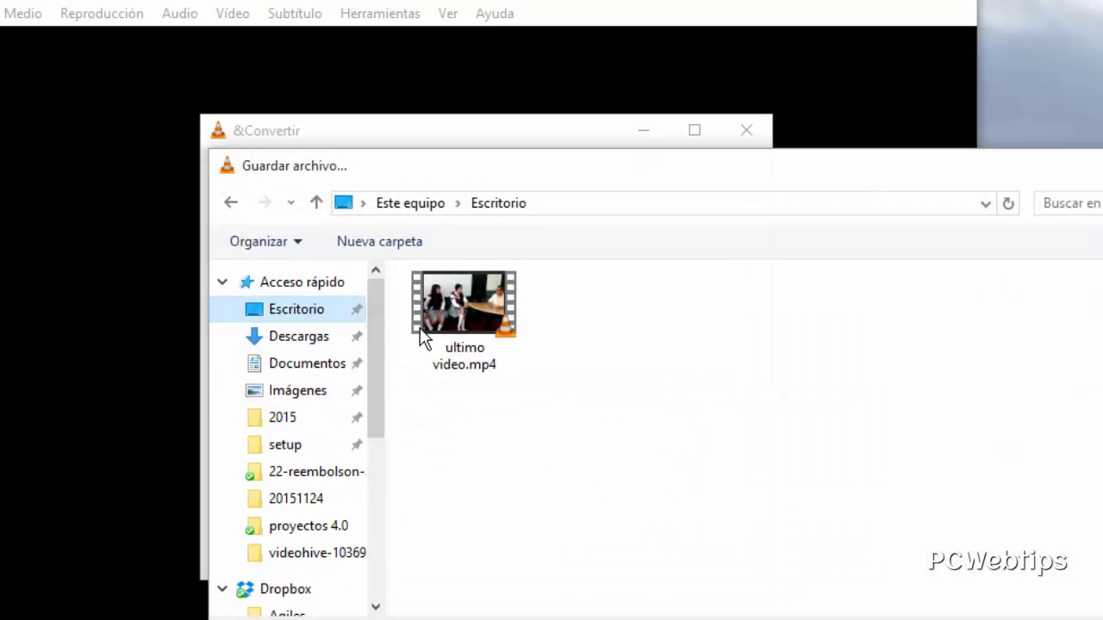
pyautogui.click(393, 314)
pyautogui.doubleClick(392, 610)
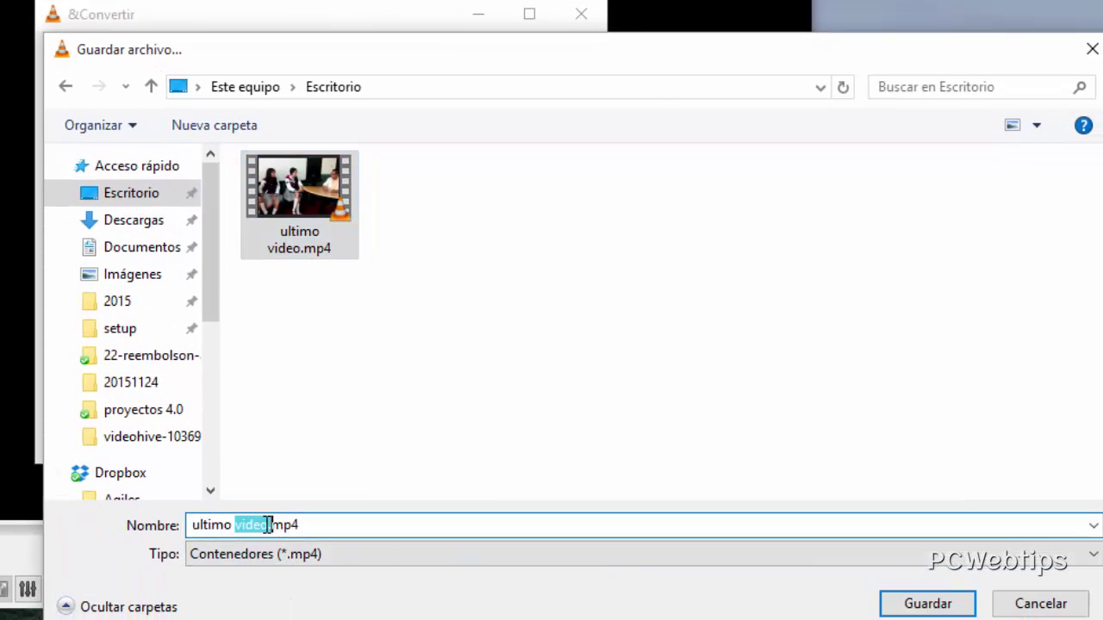
pyautogui.click(390, 612)
pyautogui.write('sin ')
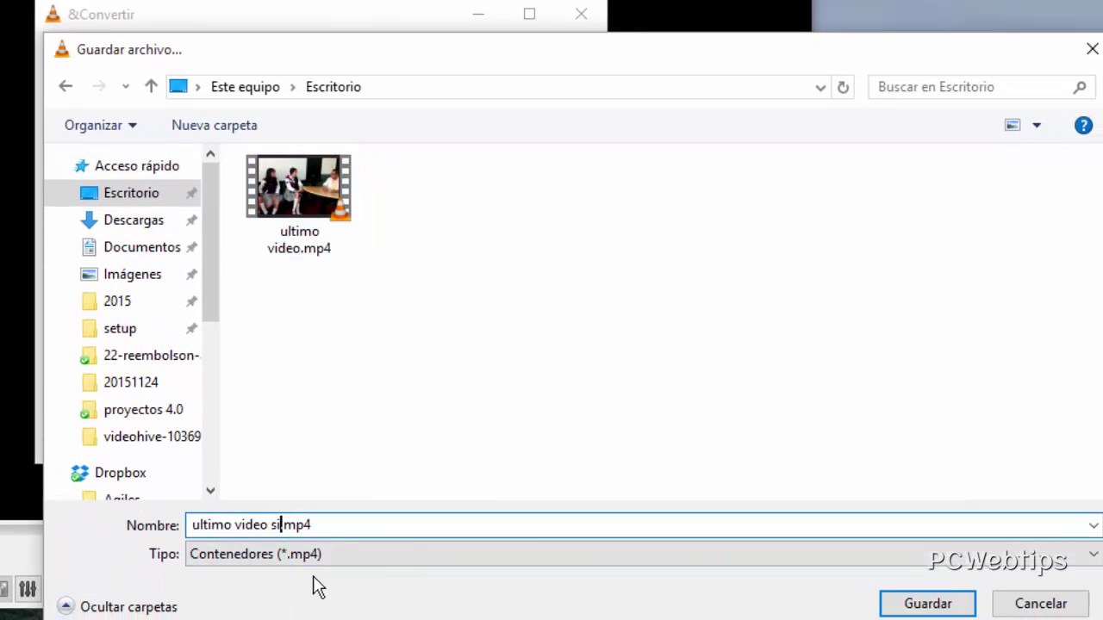
pyautogui.write('audio')
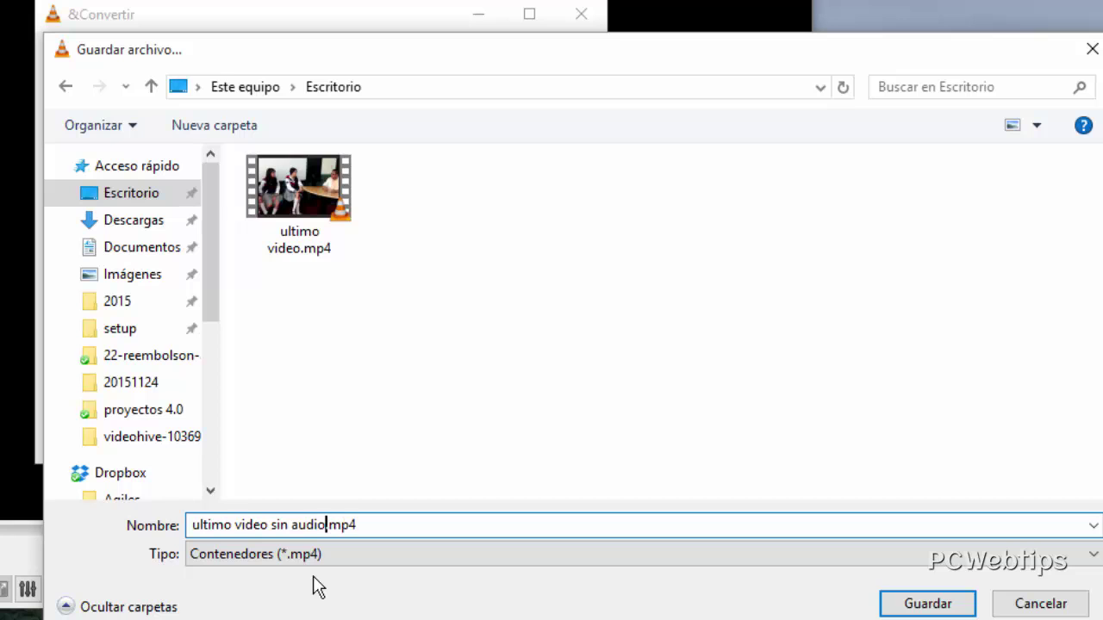
pyautogui.click(900, 604)
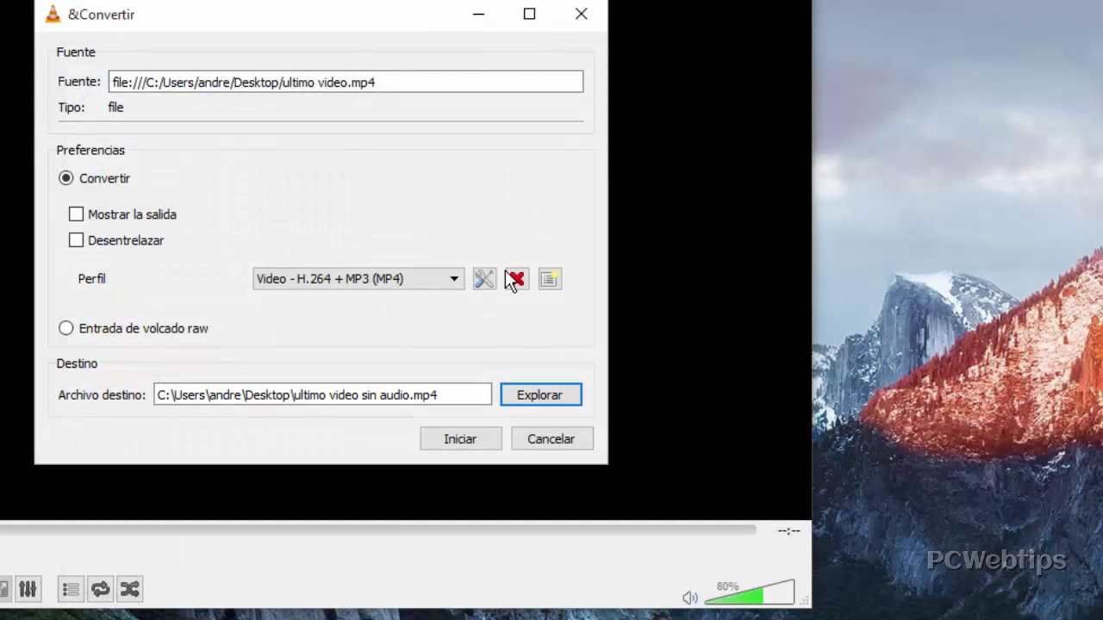
pyautogui.click(461, 440)
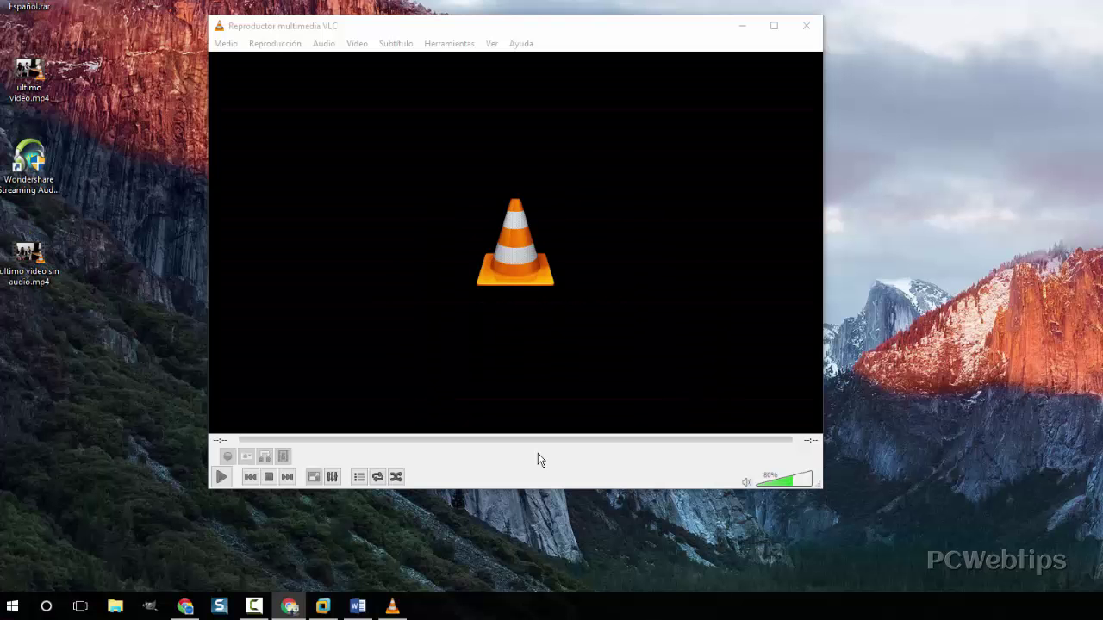
# Minimize VLC, switch to YouTube in Chrome and open the video upload page.
pyautogui.click(741, 26)
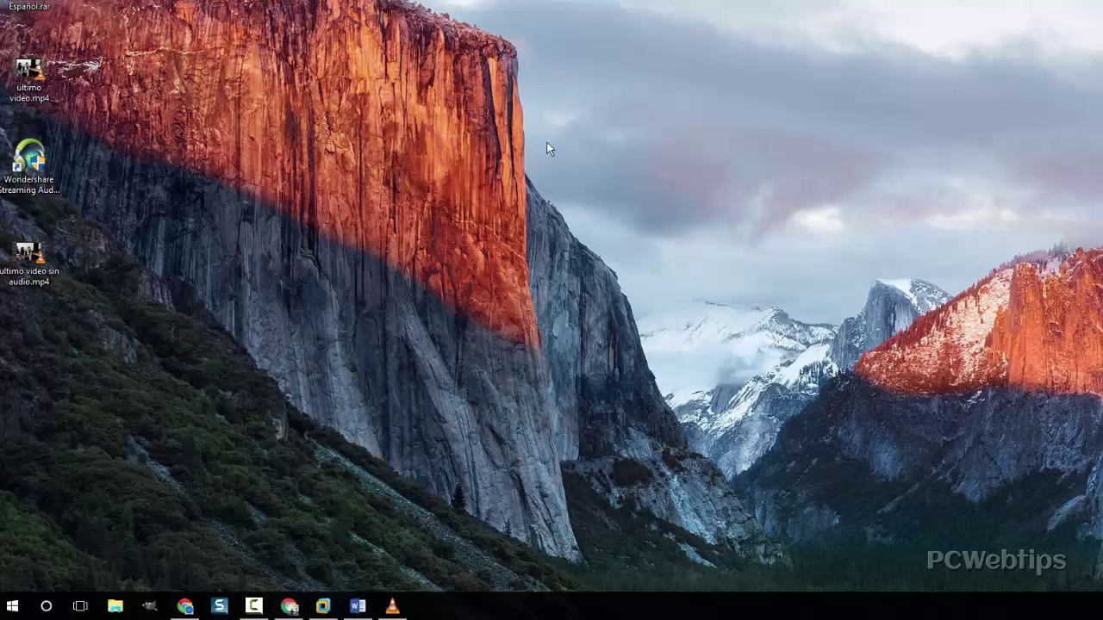
pyautogui.click(290, 608)
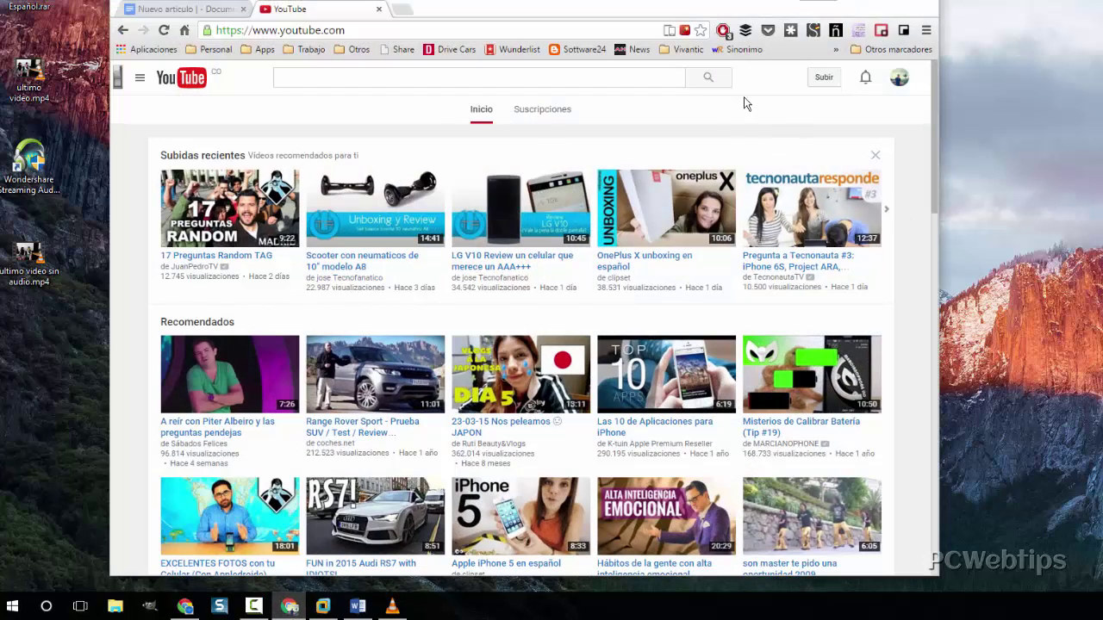
pyautogui.scroll(-2, 758, 119)
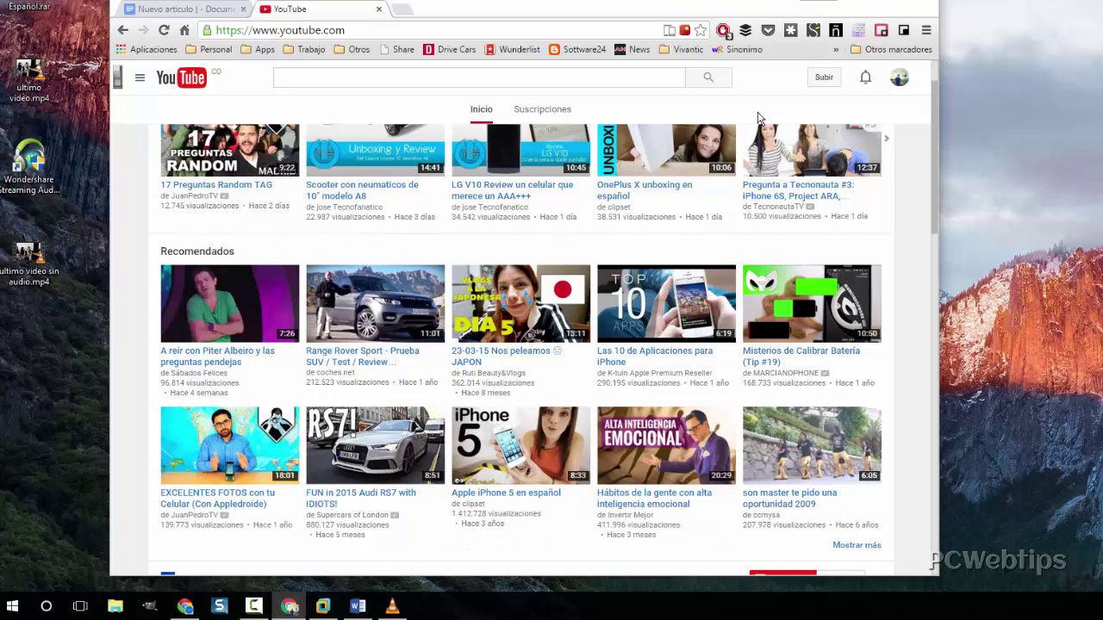
pyautogui.click(824, 79)
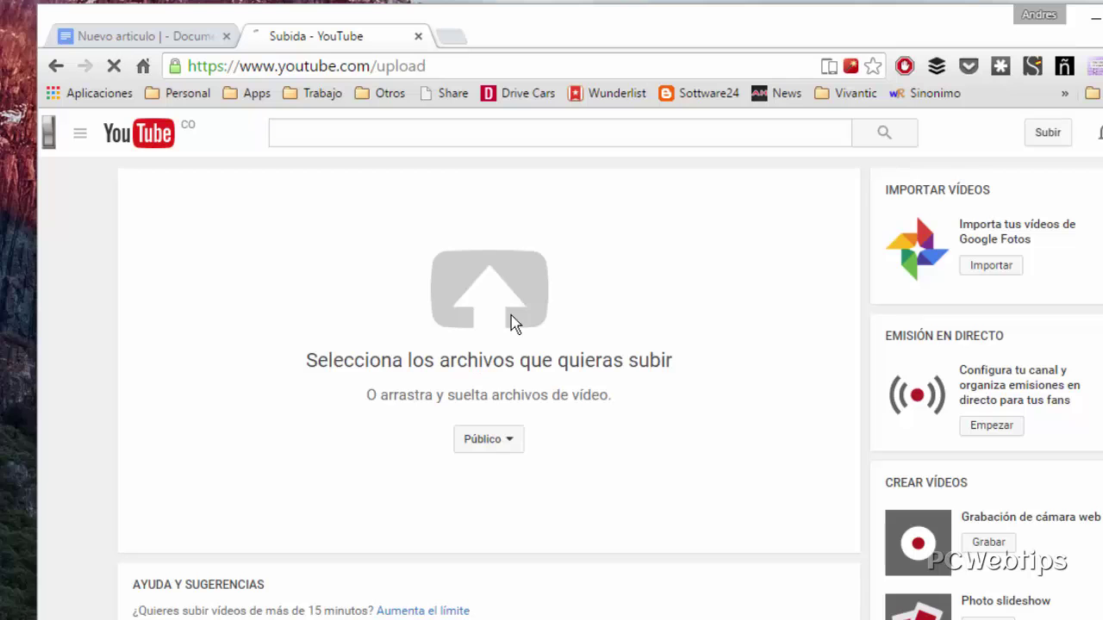
# Select "ultimo video.mp4" from the Escritorio folder and start uploading it.
pyautogui.click(514, 287)
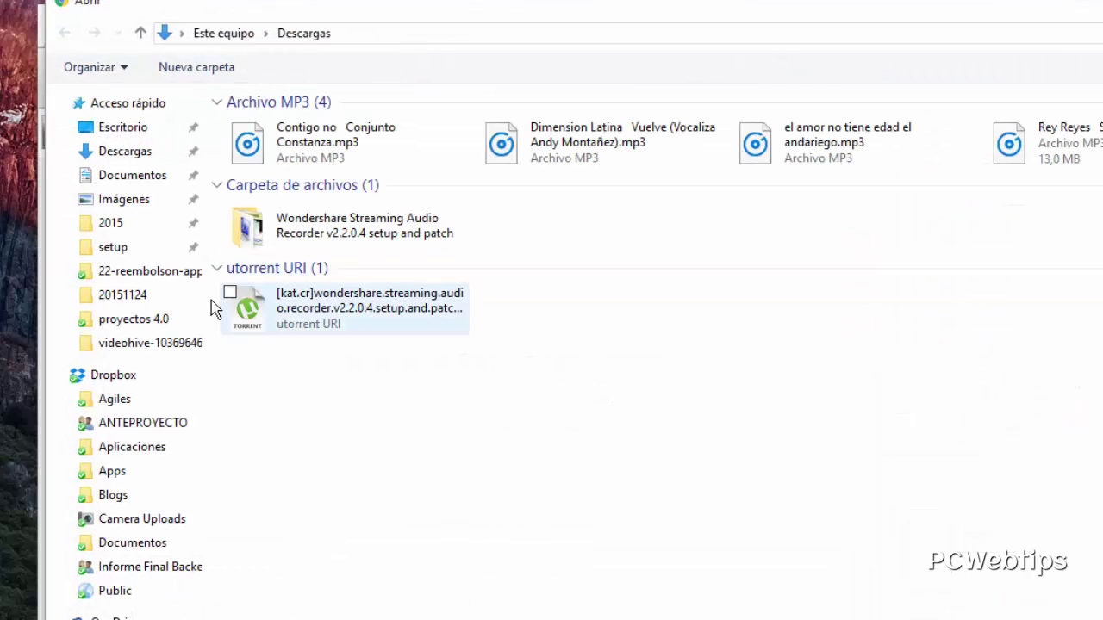
pyautogui.click(118, 129)
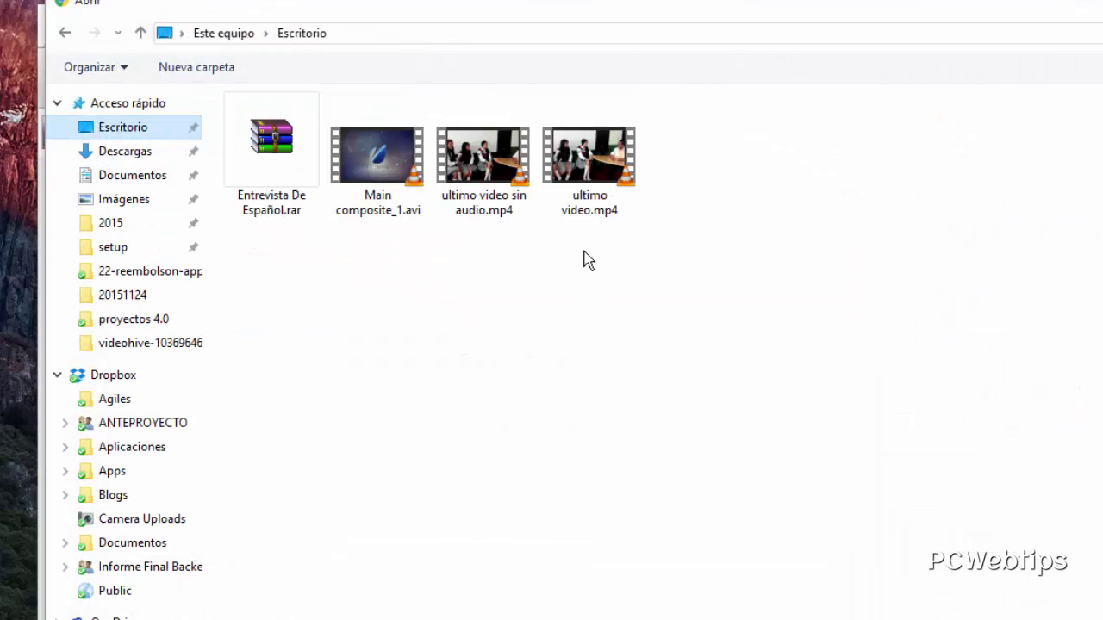
pyautogui.doubleClick(595, 151)
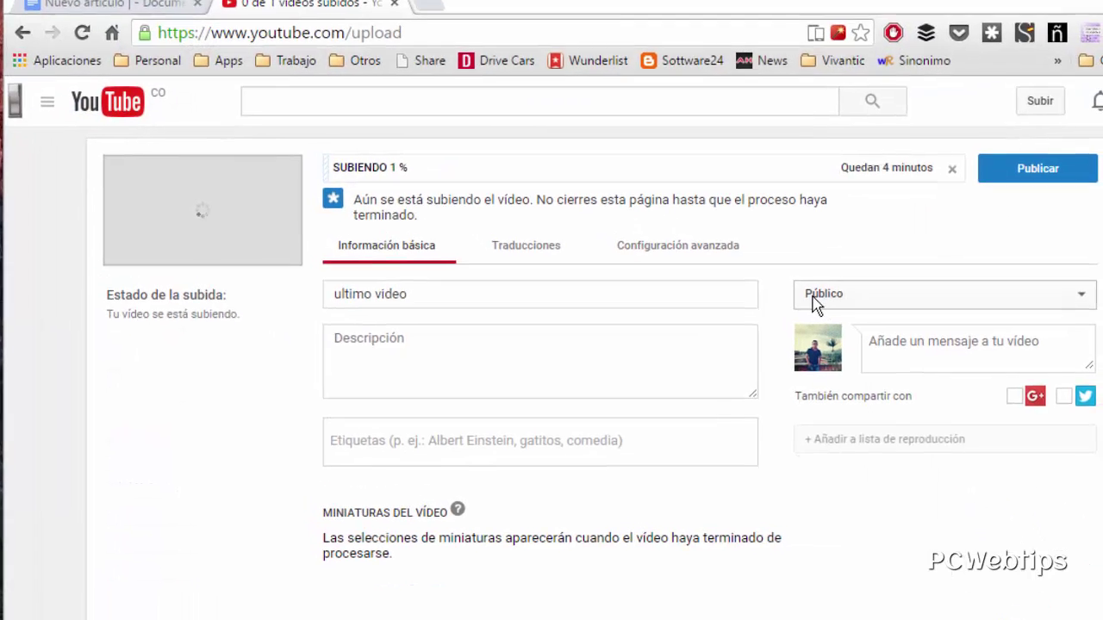
# Set the uploading video's privacy to Privado and open its Traducciones section.
pyautogui.click(814, 297)
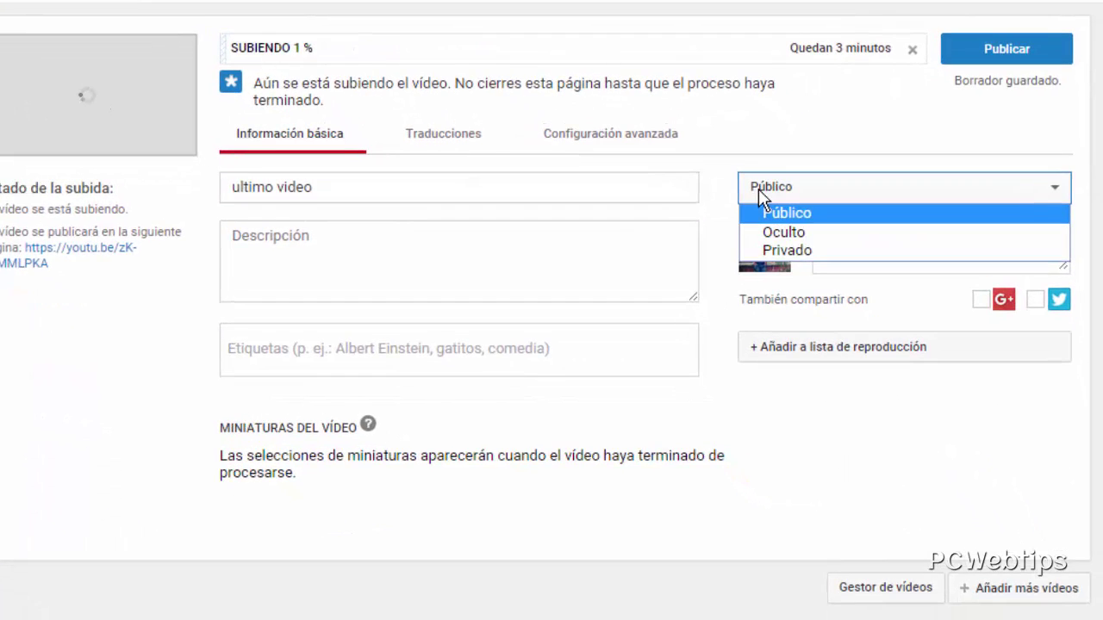
pyautogui.click(770, 251)
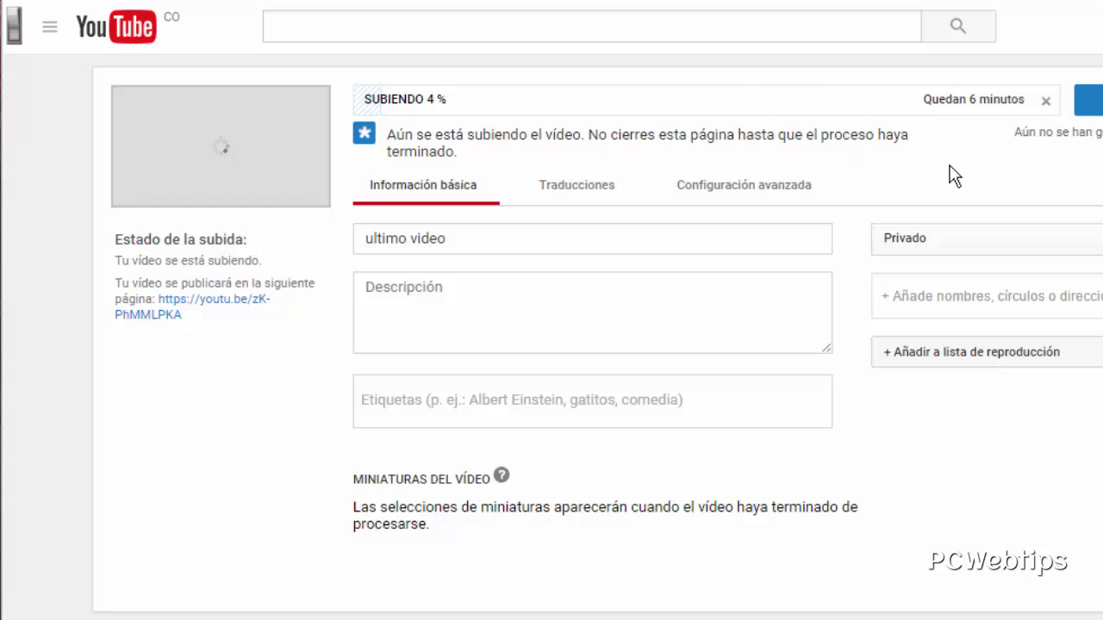
pyautogui.click(577, 184)
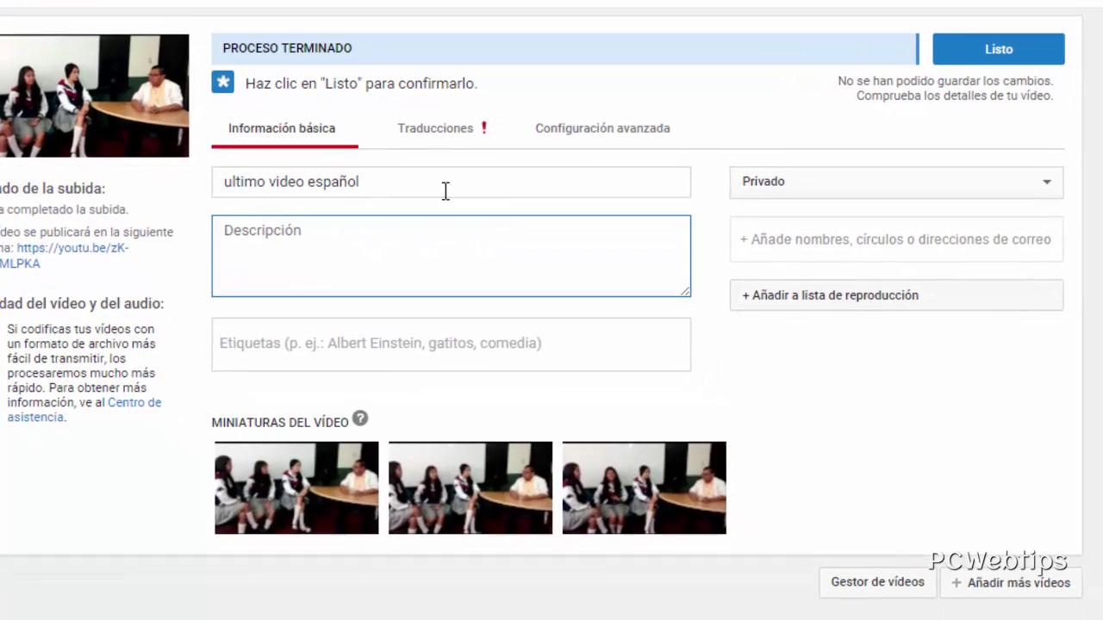
# Try to confirm the uploaded video's details, and open the video editor through the video manager.
pyautogui.click(987, 55)
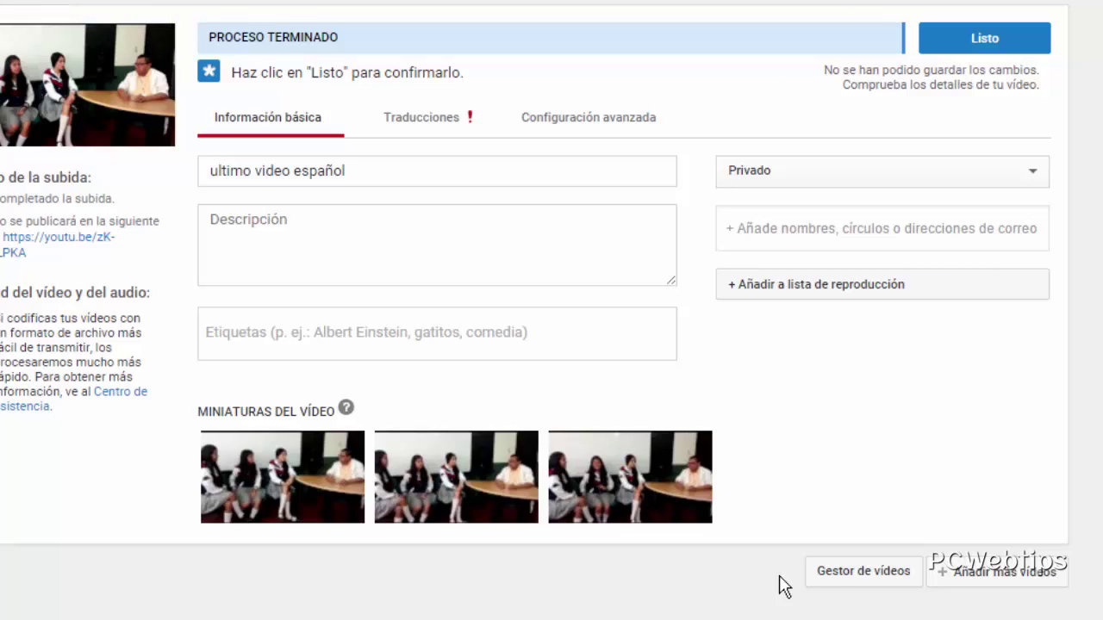
pyautogui.click(862, 576)
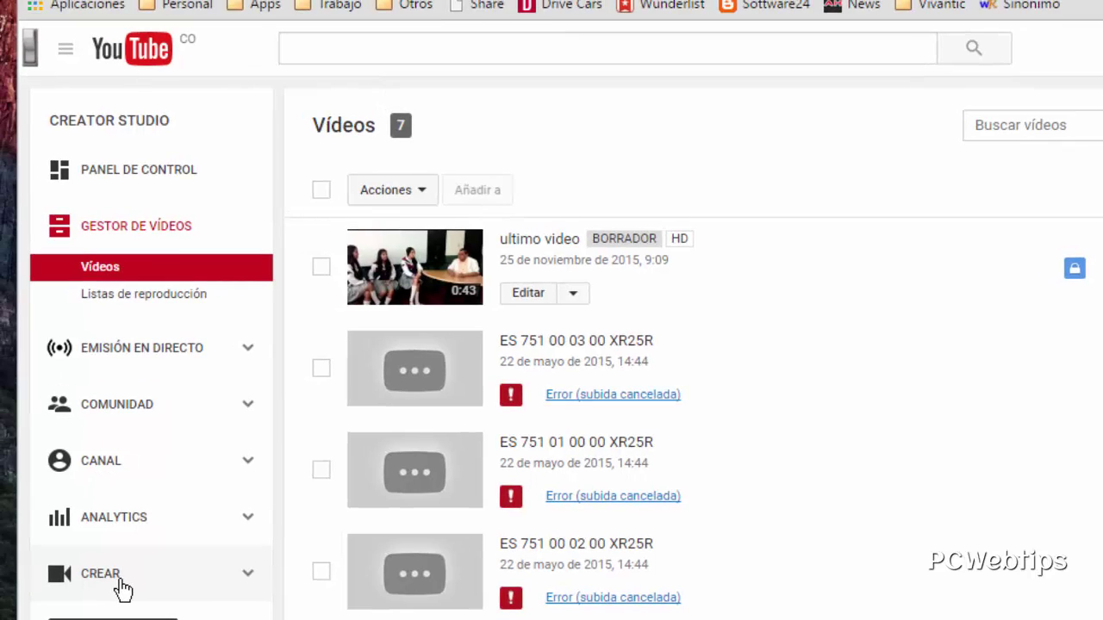
pyautogui.click(121, 580)
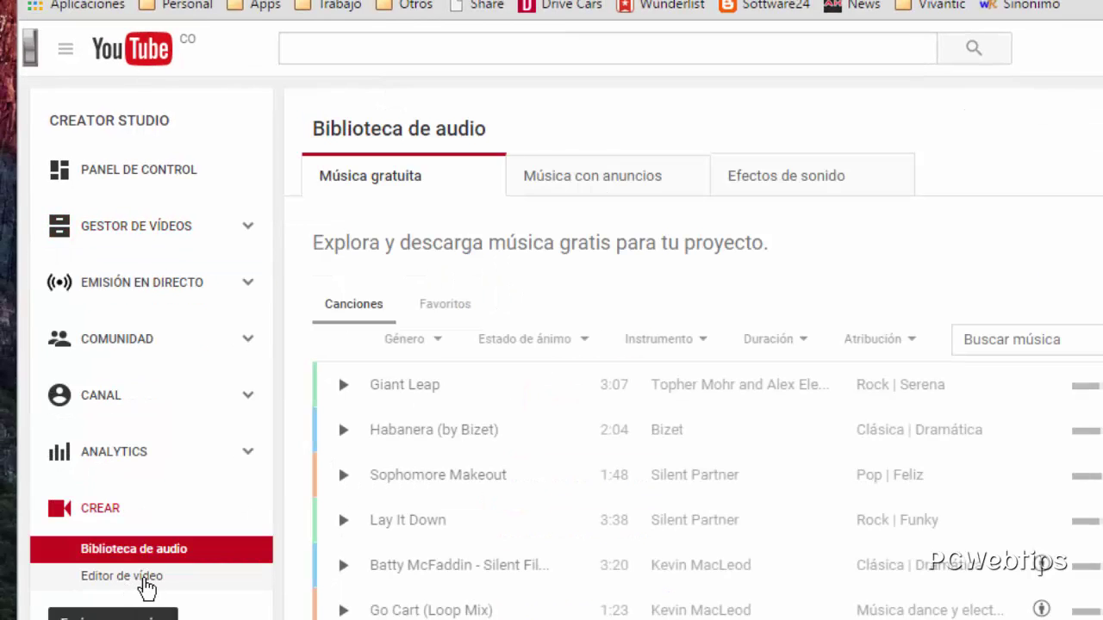
pyautogui.click(145, 579)
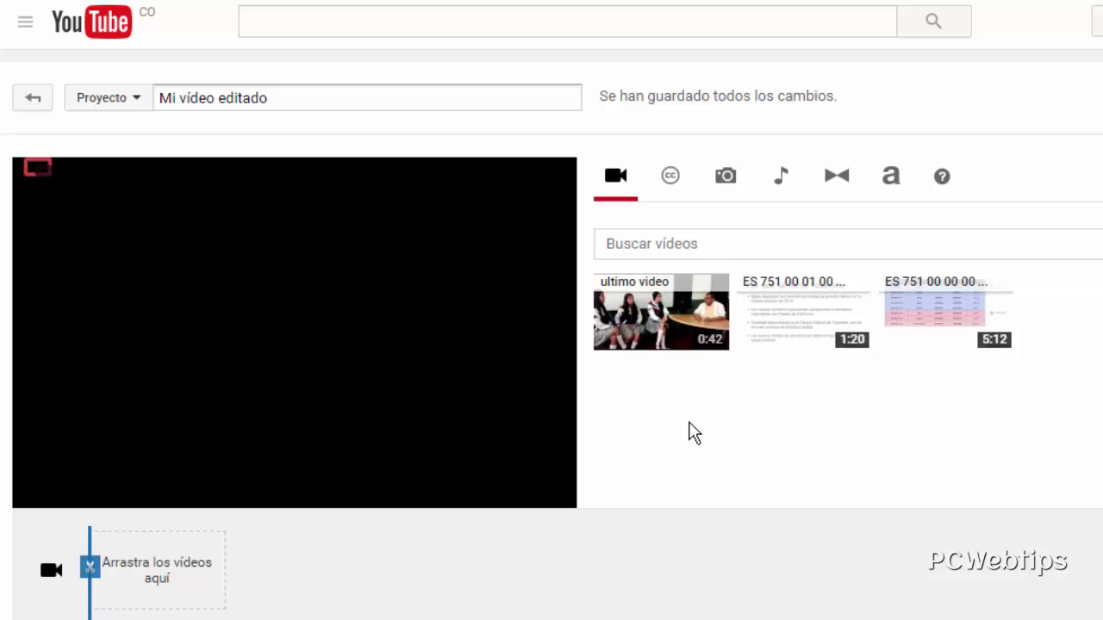
# Add "ultimo video" to the project's timeline and turn the clip's volume down to the minimum.
pyautogui.moveTo(664, 318)
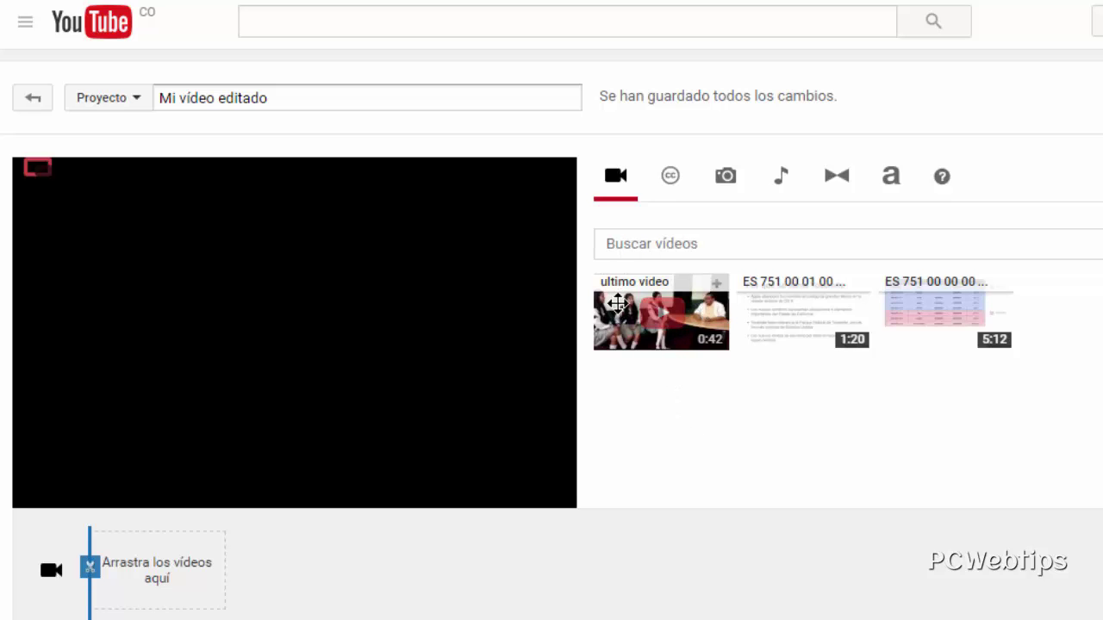
pyautogui.moveTo(618, 303); pyautogui.dragTo(172, 569)
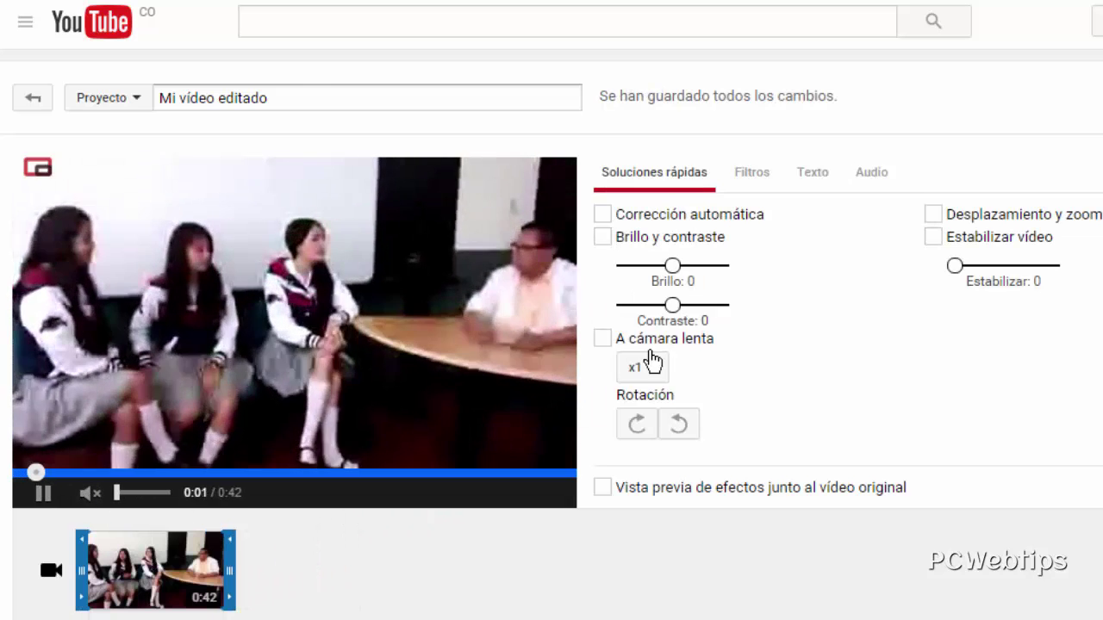
pyautogui.click(865, 175)
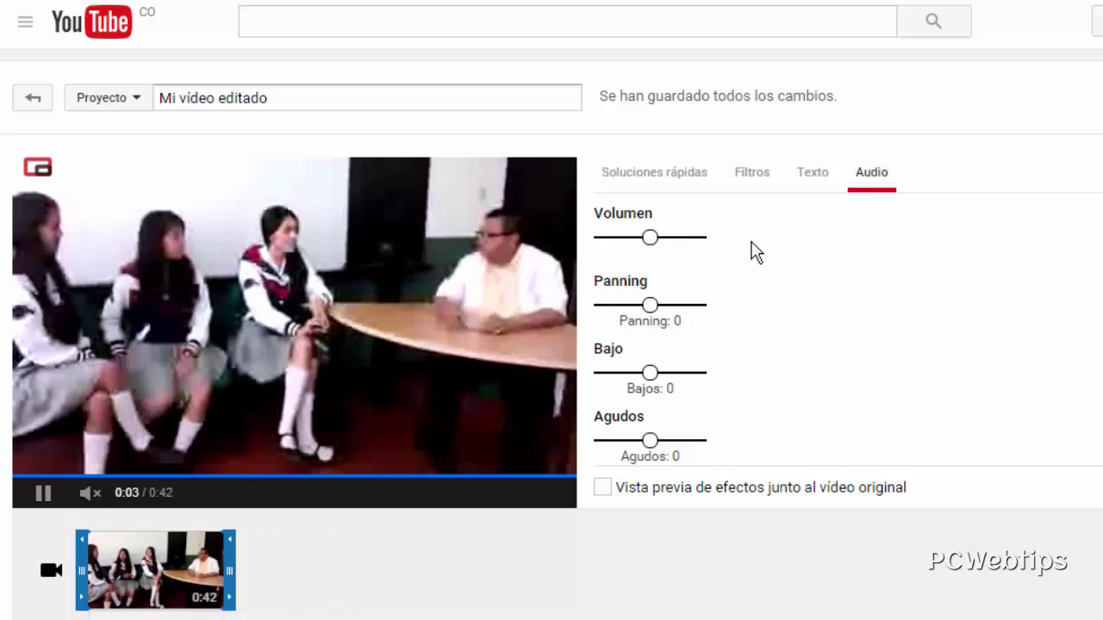
pyautogui.moveTo(653, 238); pyautogui.dragTo(581, 250)
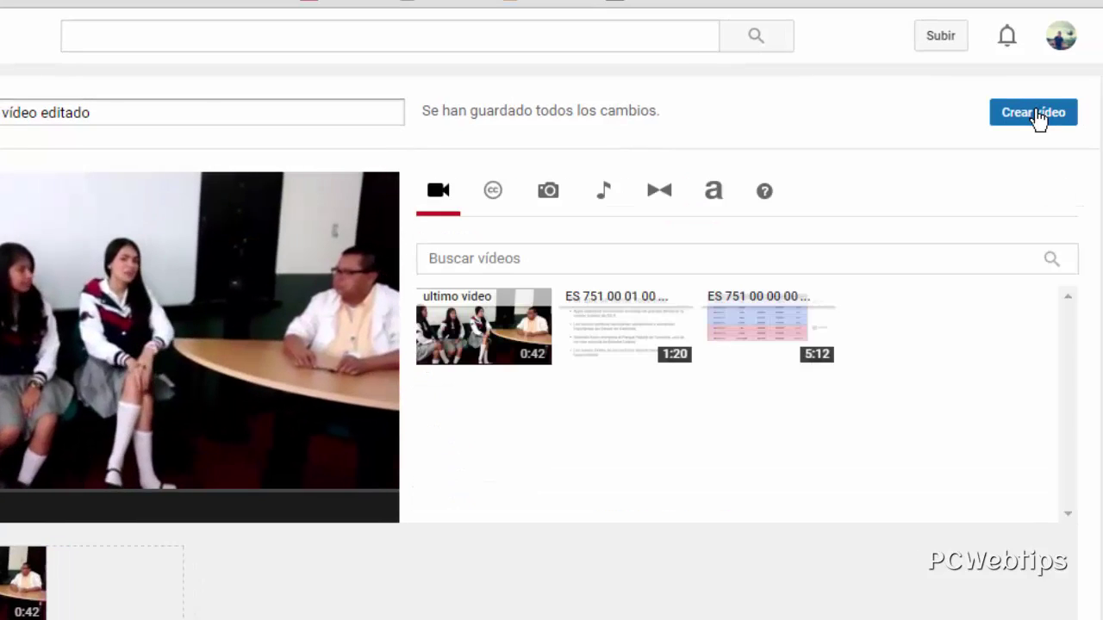
# Create the video from the edited project and open the editing options of "Mi vídeo editado" in the video manager.
pyautogui.click(1035, 113)
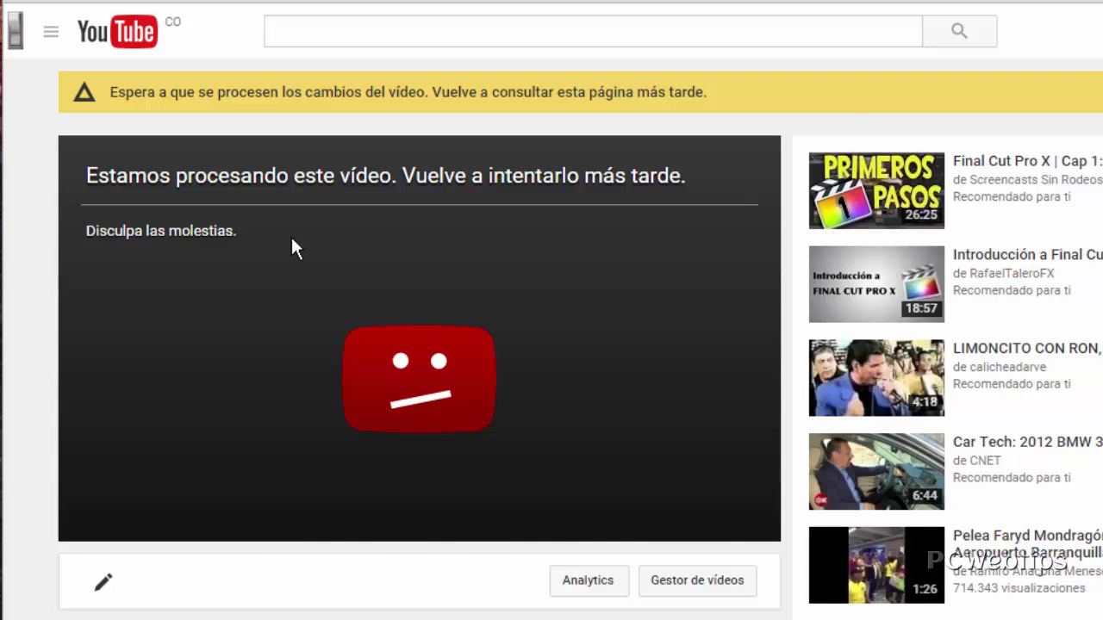
pyautogui.scroll(-4, 290, 246)
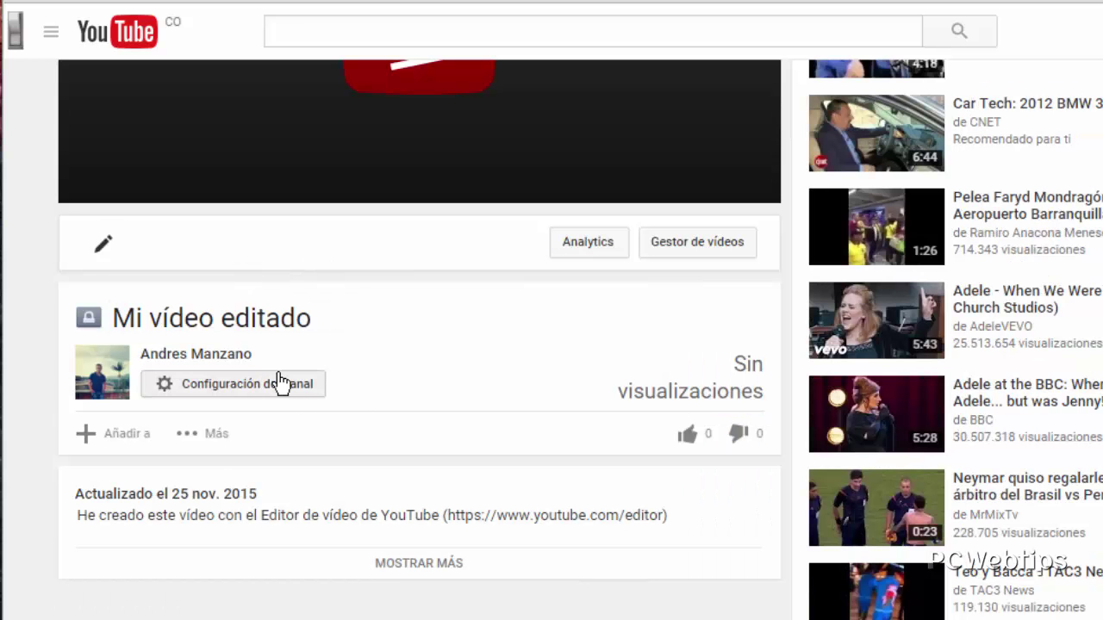
pyautogui.scroll(4, 308, 381)
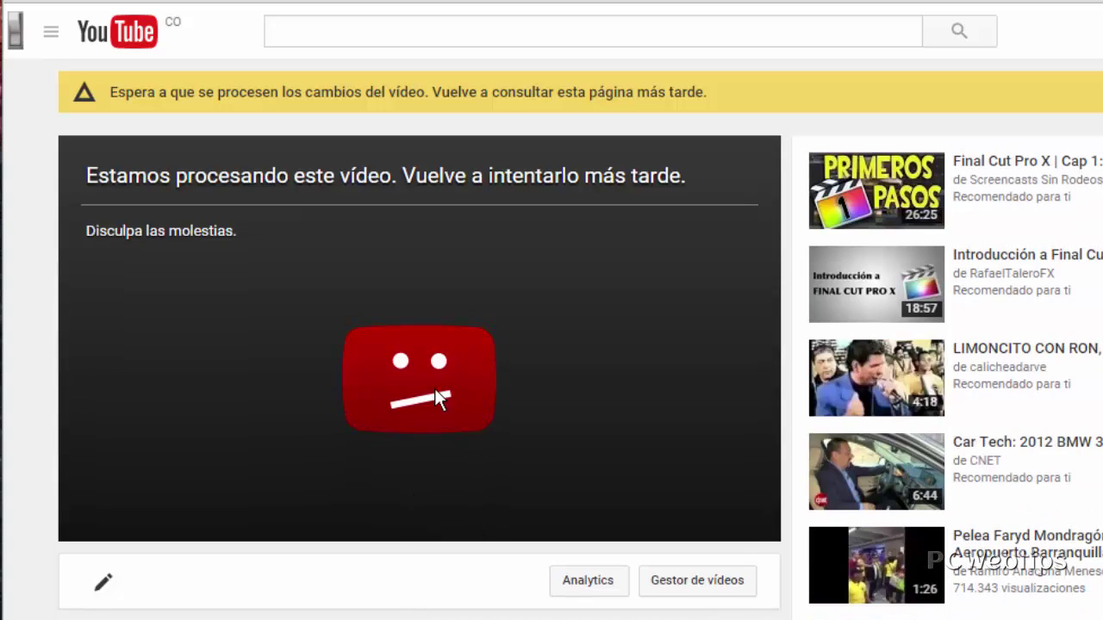
pyautogui.click(699, 581)
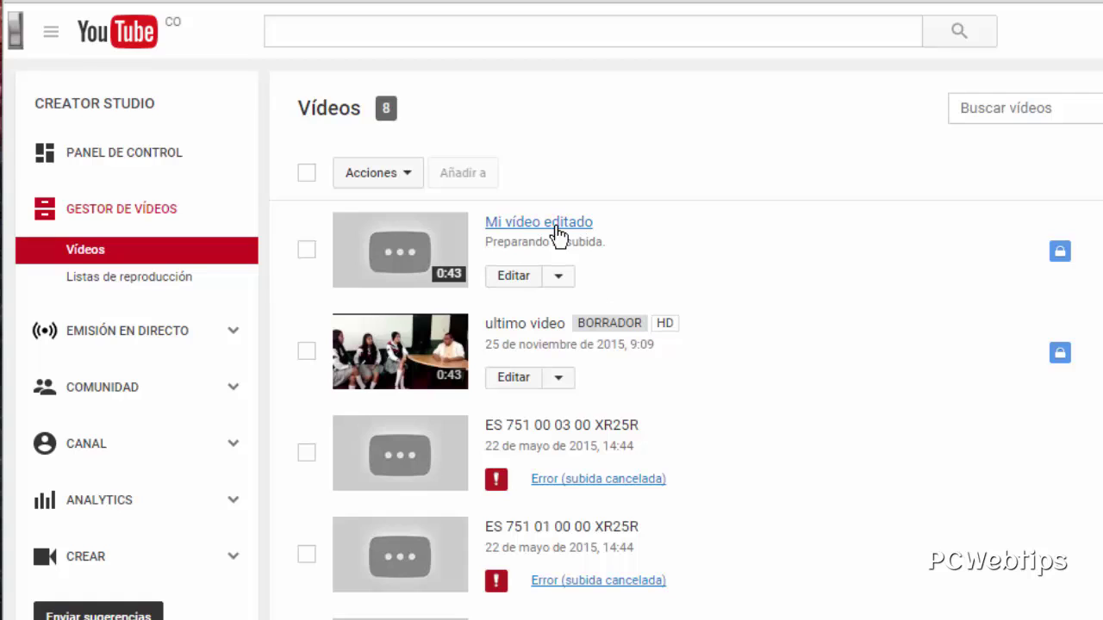
pyautogui.click(560, 276)
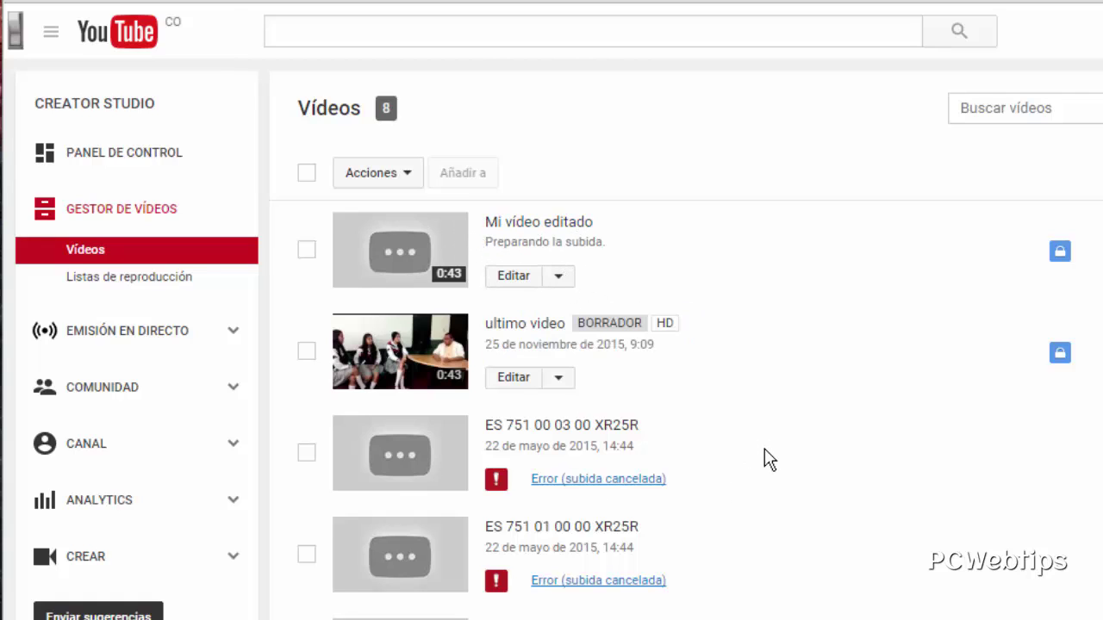
# Download the 1:21 "ES 751 00 01 00 XR25R" video that is not rejected as an MP4, and show the desktop.
pyautogui.scroll(-5, 766, 458)
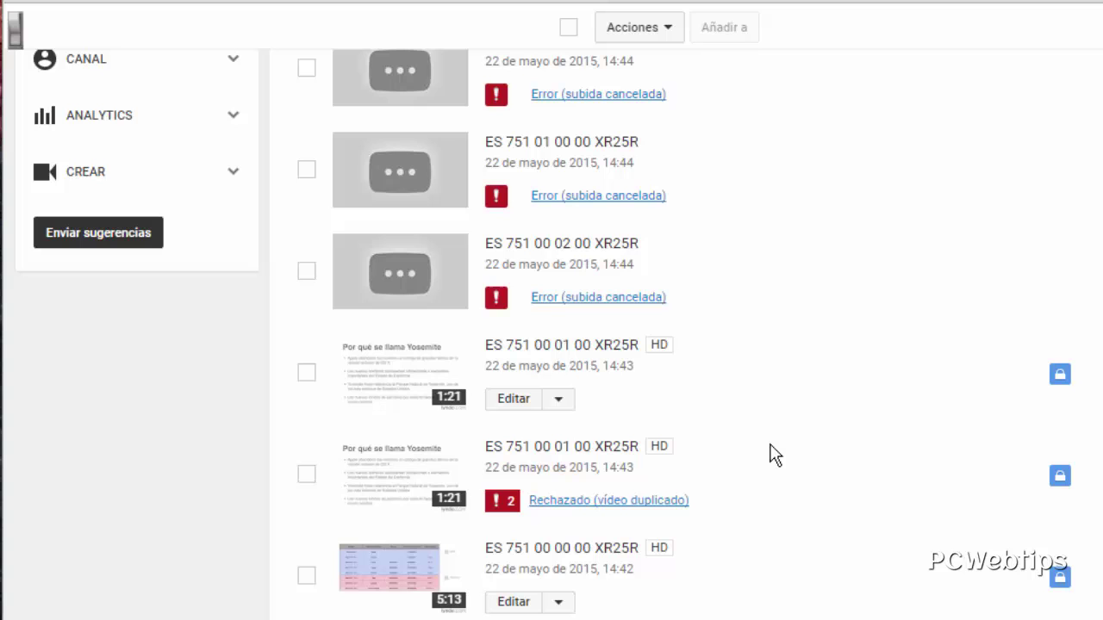
pyautogui.click(560, 401)
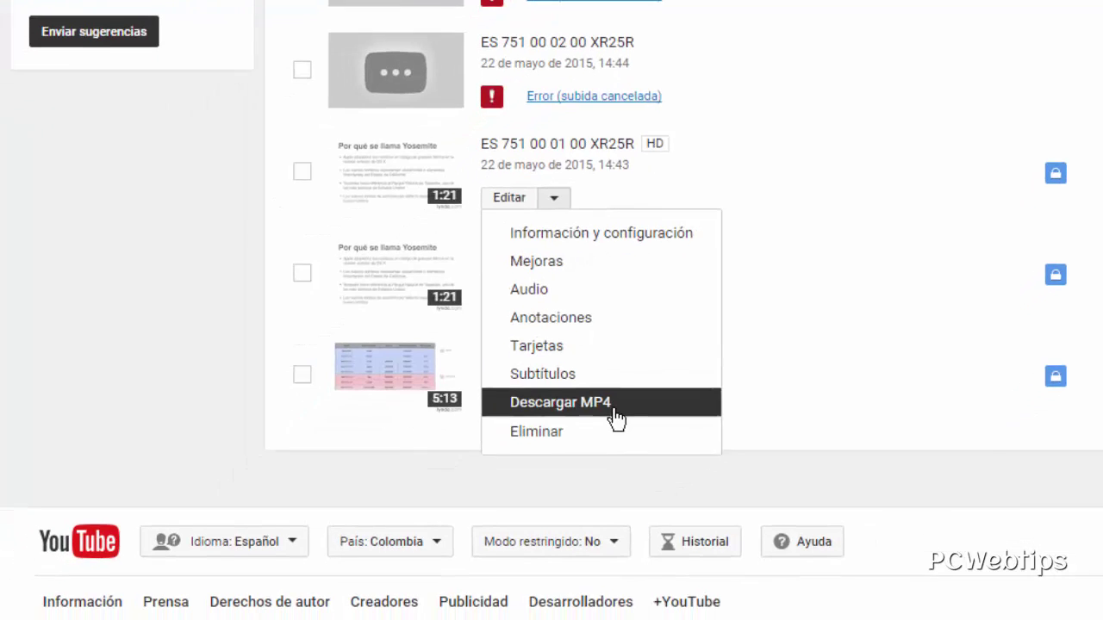
pyautogui.click(534, 482)
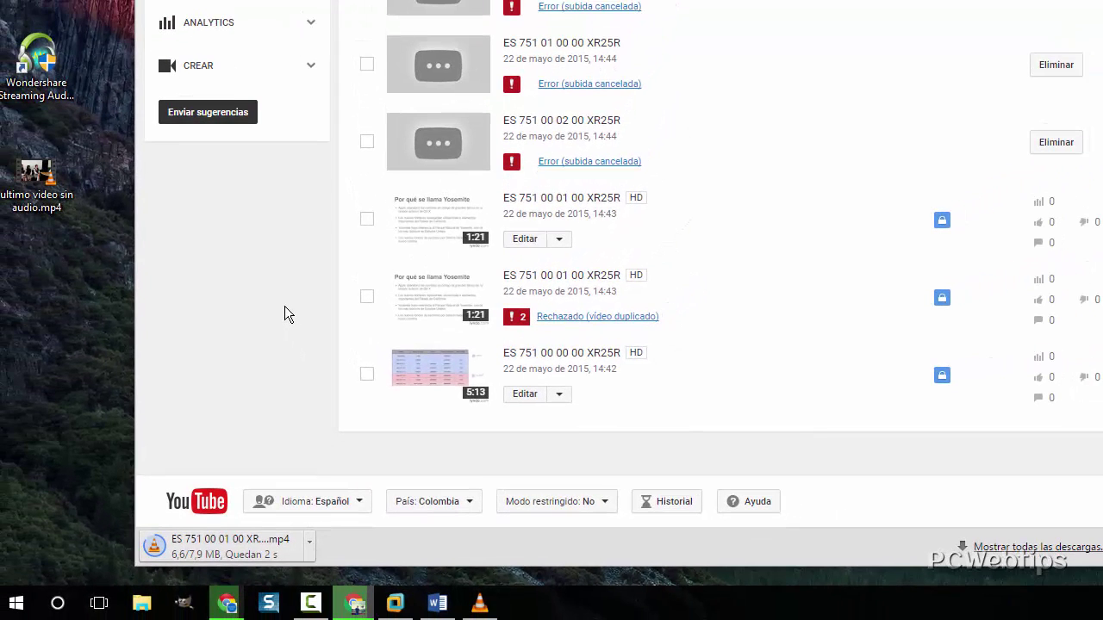
pyautogui.press('super+d')
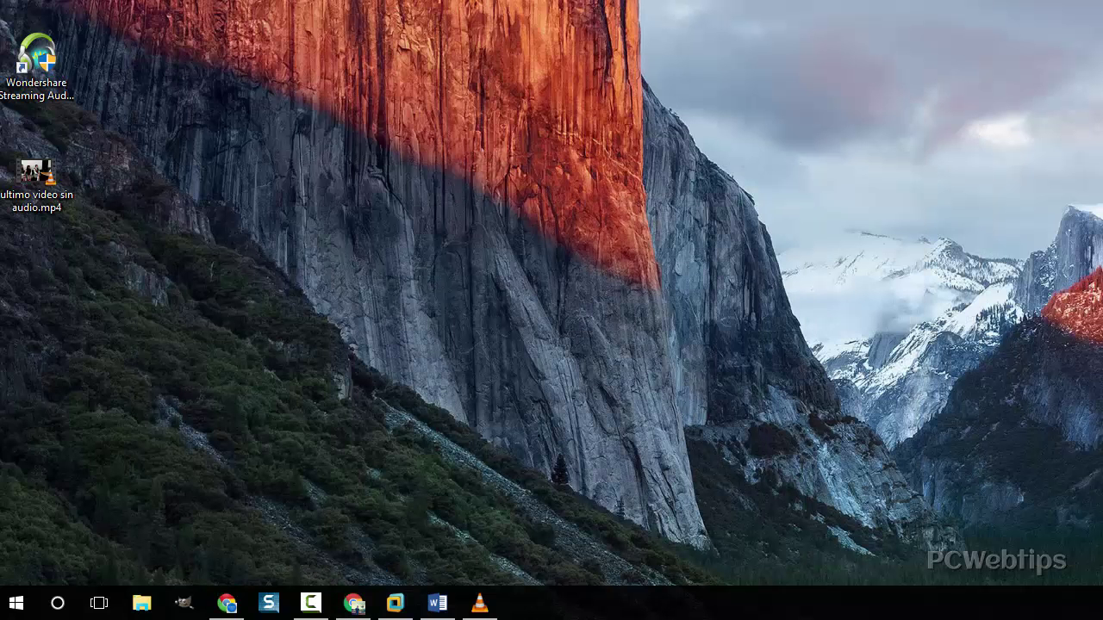